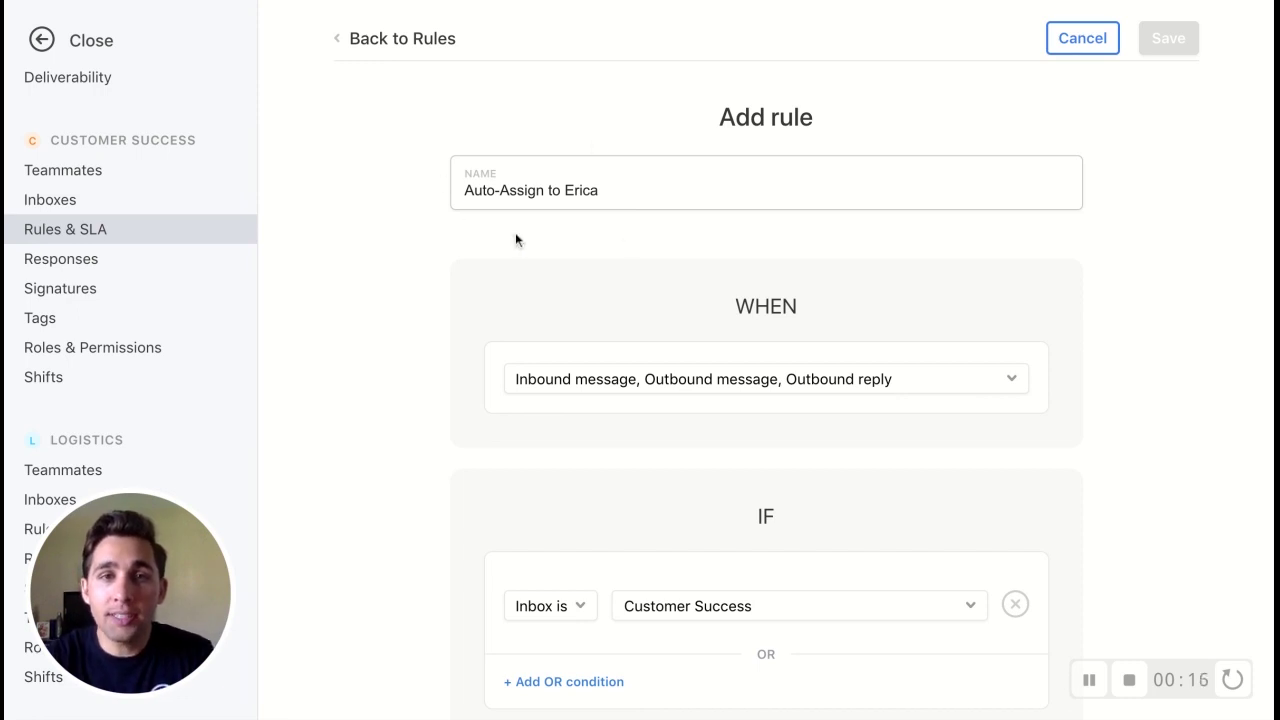
# Step: Limit the rule's trigger to inbound messages by unchecking outbound messages and replies
pyautogui.scroll(-2, 531, 232)
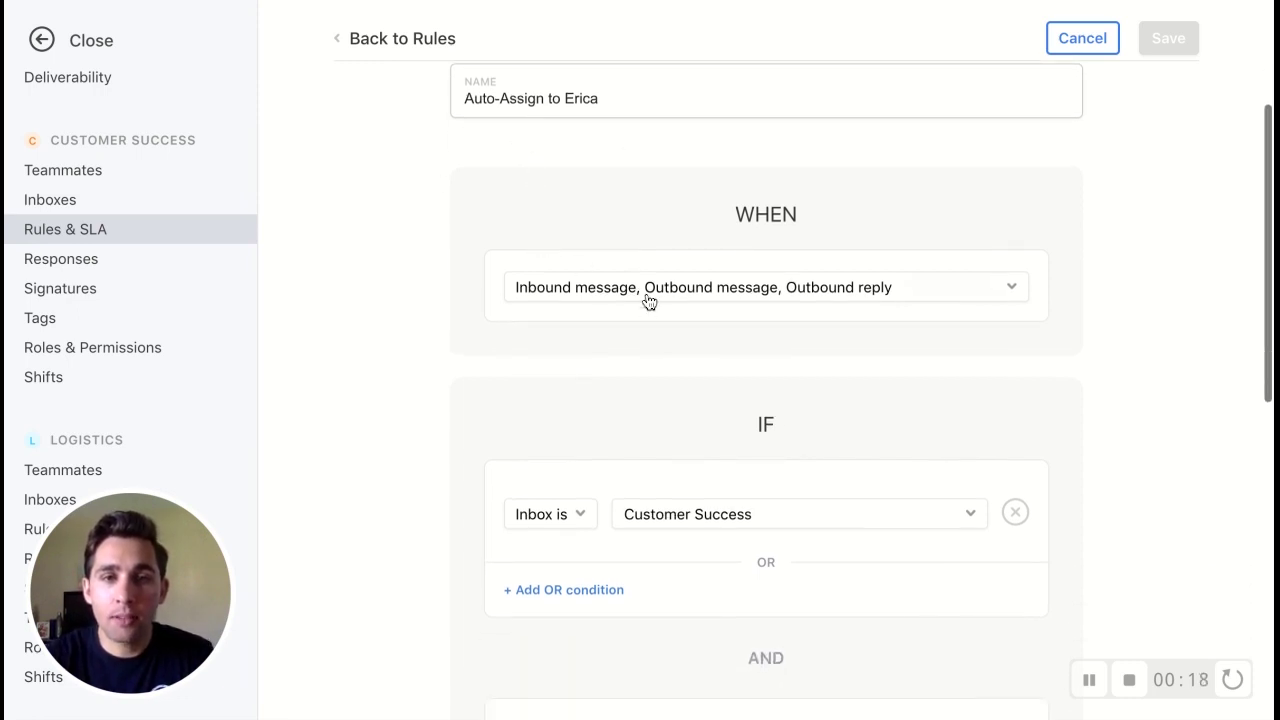
pyautogui.click(650, 298)
pyautogui.click(686, 371)
pyautogui.click(745, 436)
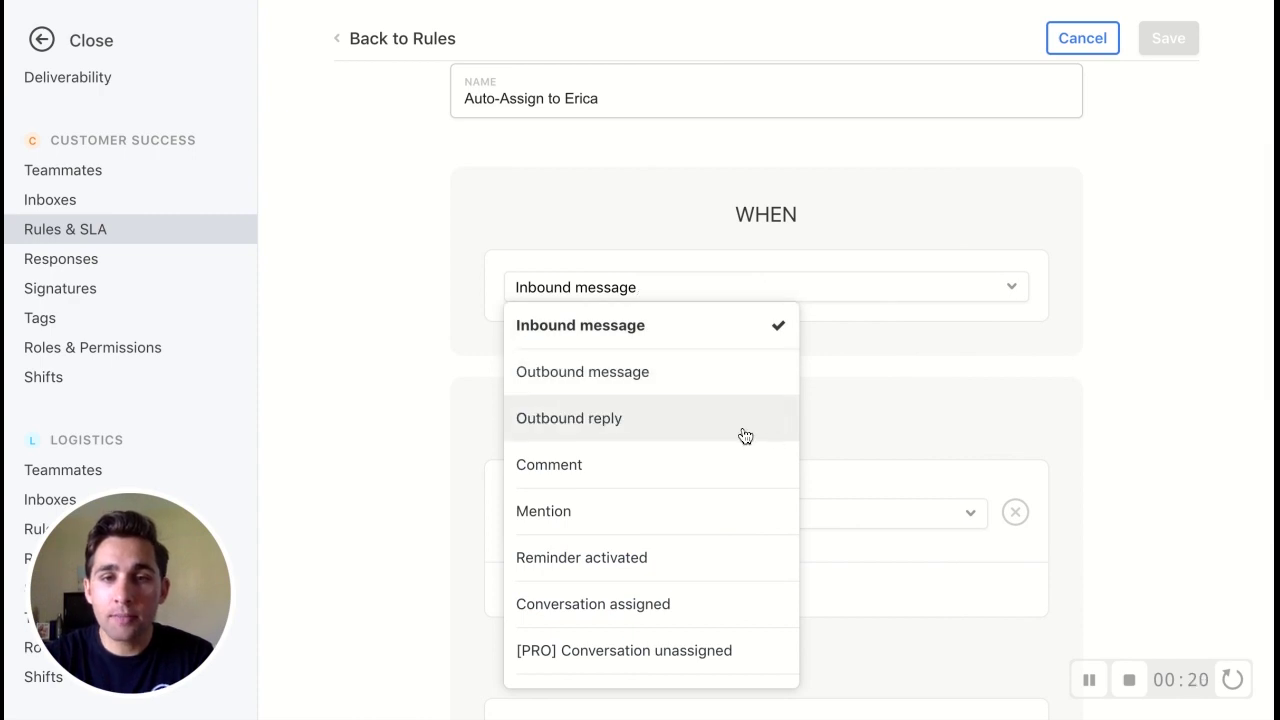
pyautogui.click(916, 366)
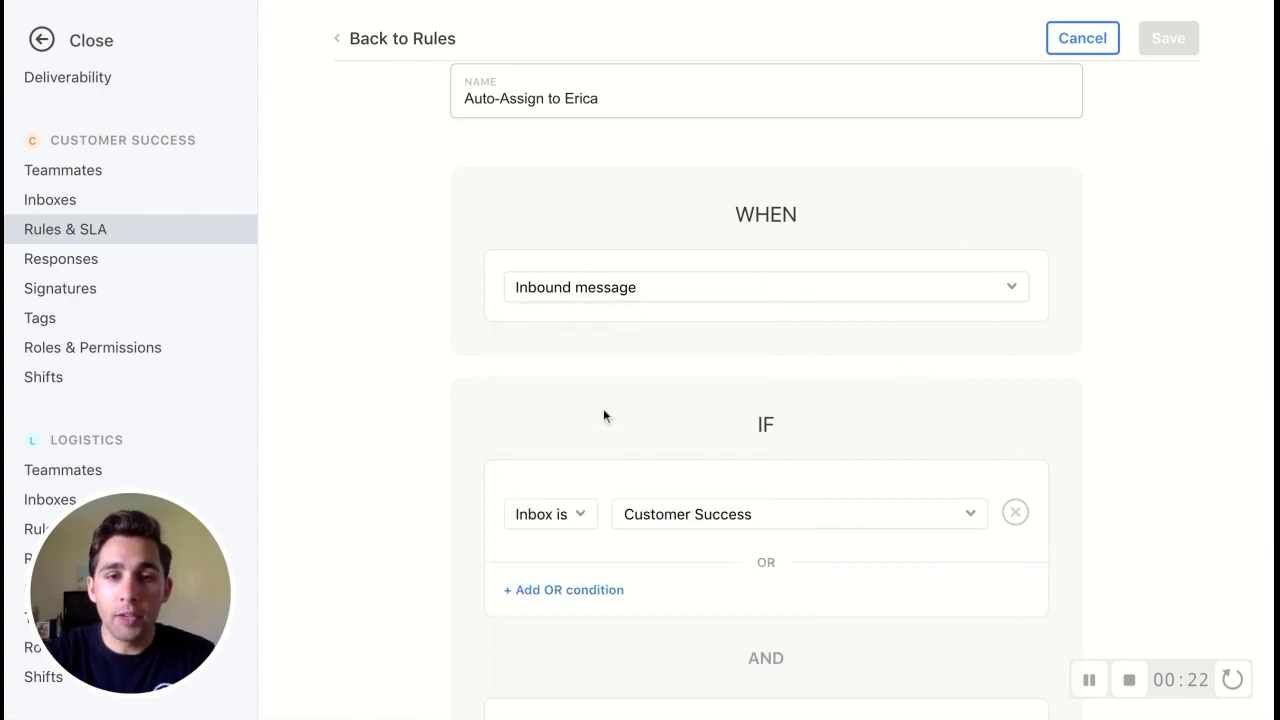
# Step: Add a condition that the subject contains 'integration'
pyautogui.scroll(-4, 617, 360)
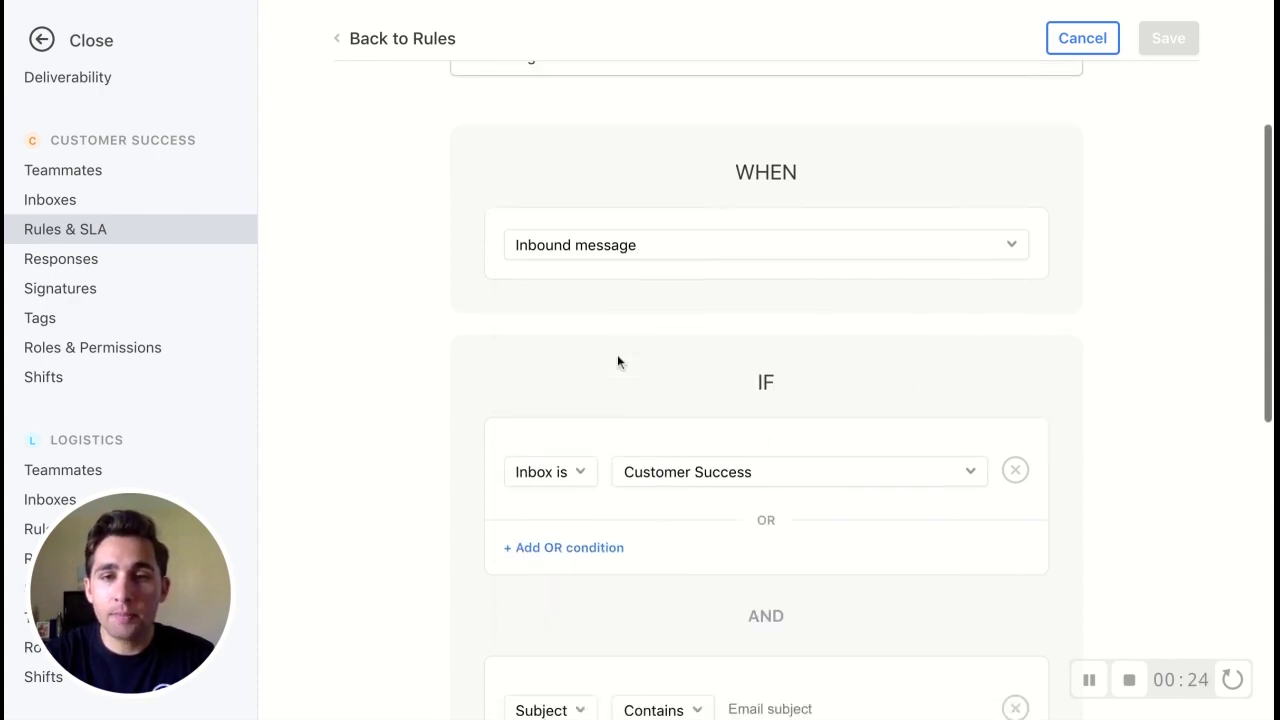
pyautogui.scroll(-2, 617, 362)
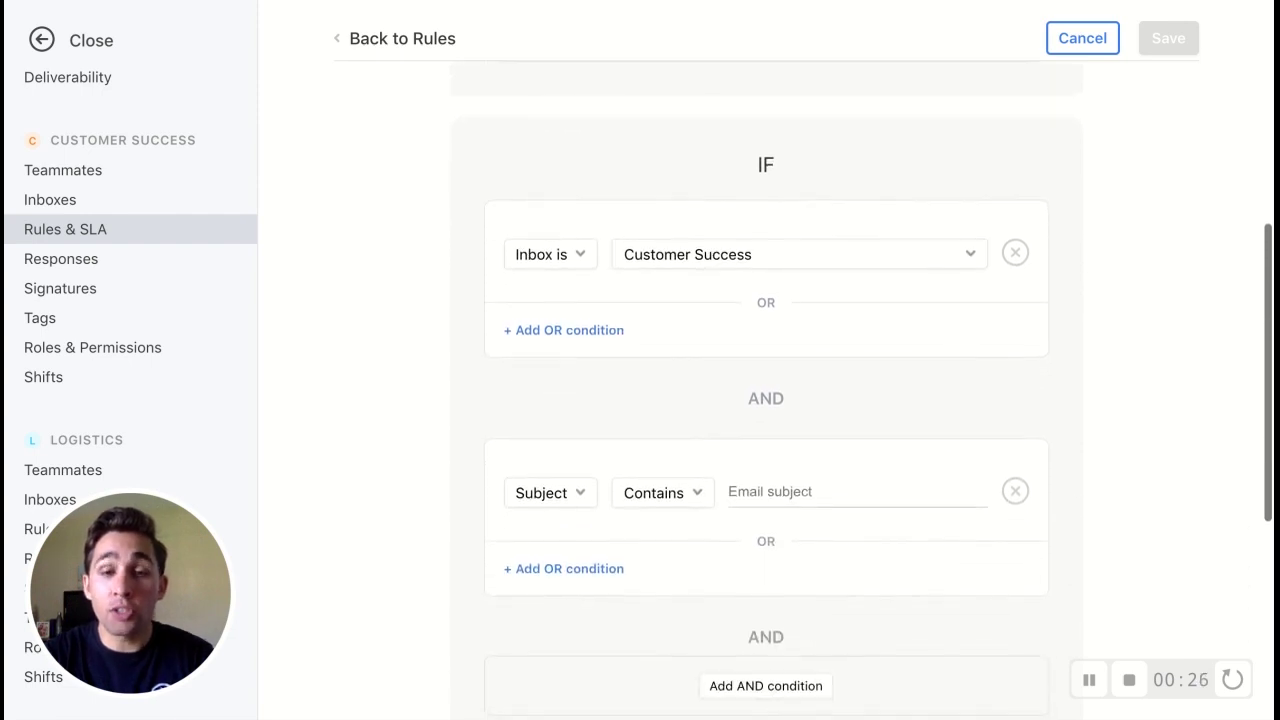
pyautogui.click(792, 500)
pyautogui.write('integration')
pyautogui.scroll(-2, 563, 400)
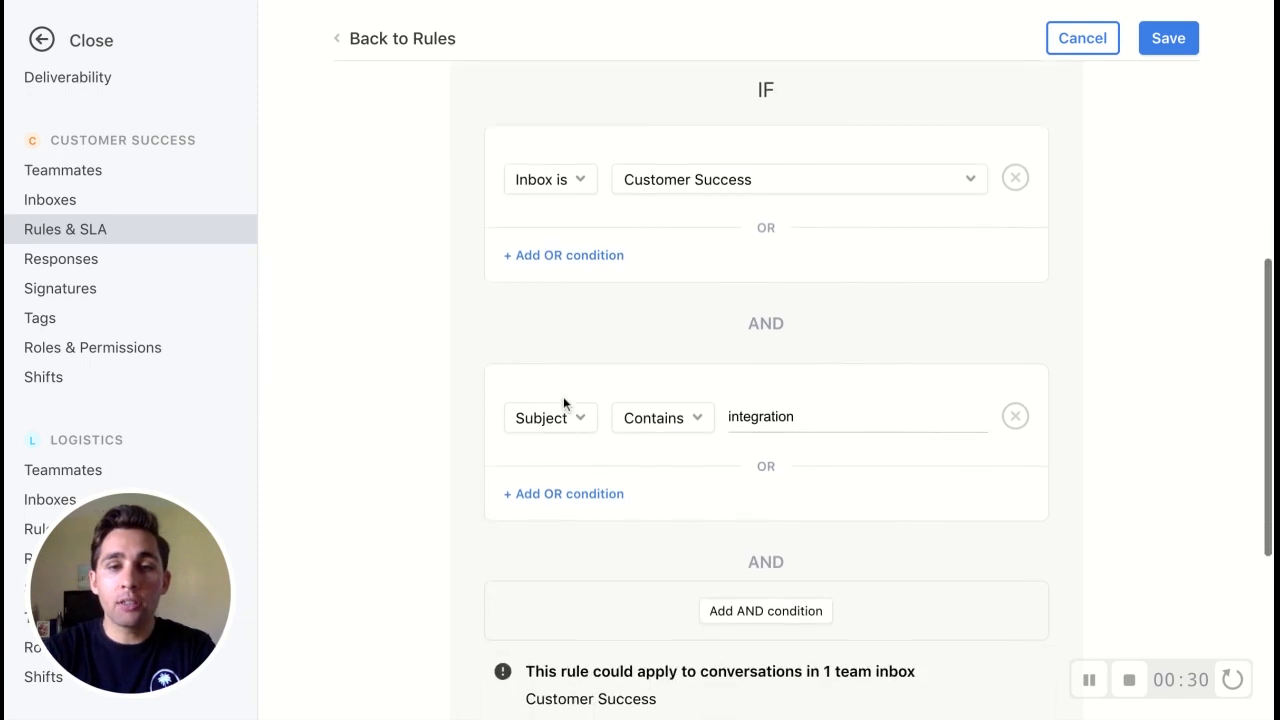
# Step: Add an OR condition for Body contains 'integration', then open the assignee teammate list
pyautogui.click(549, 499)
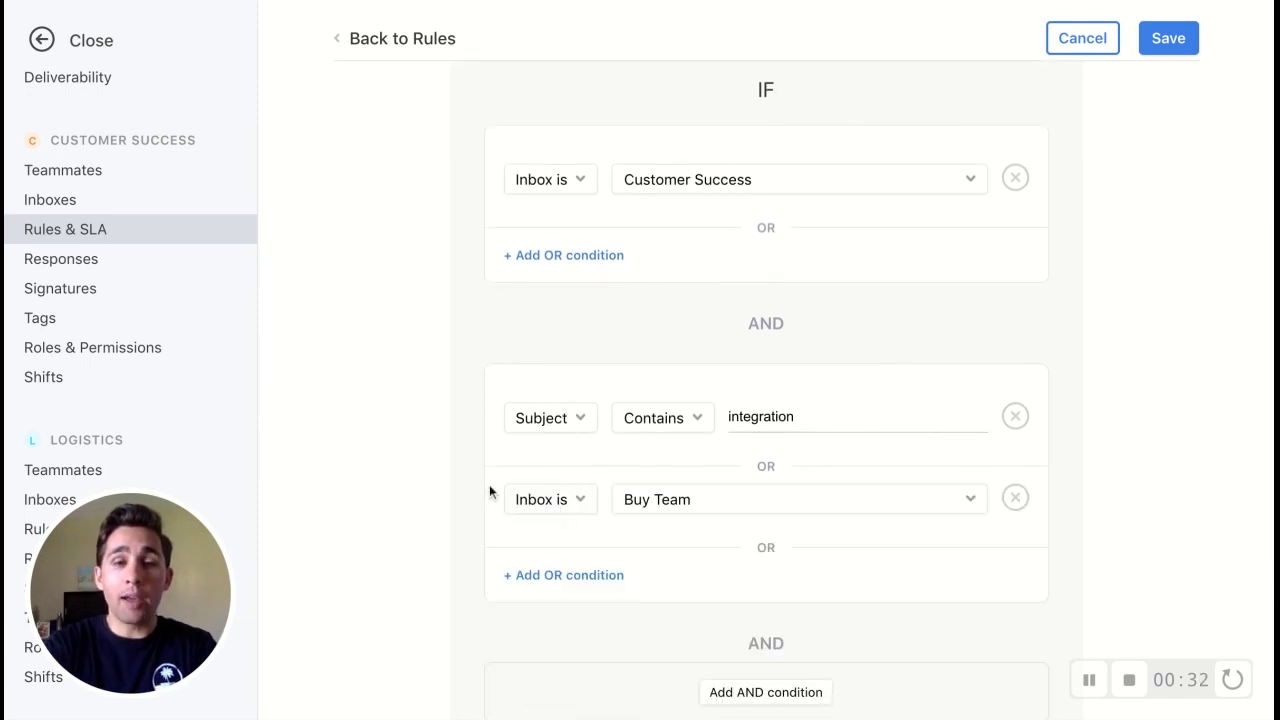
pyautogui.click(553, 500)
pyautogui.write('body')
pyautogui.click(671, 340)
pyautogui.click(785, 498)
pyautogui.write('integration')
pyautogui.scroll(-5, 731, 420)
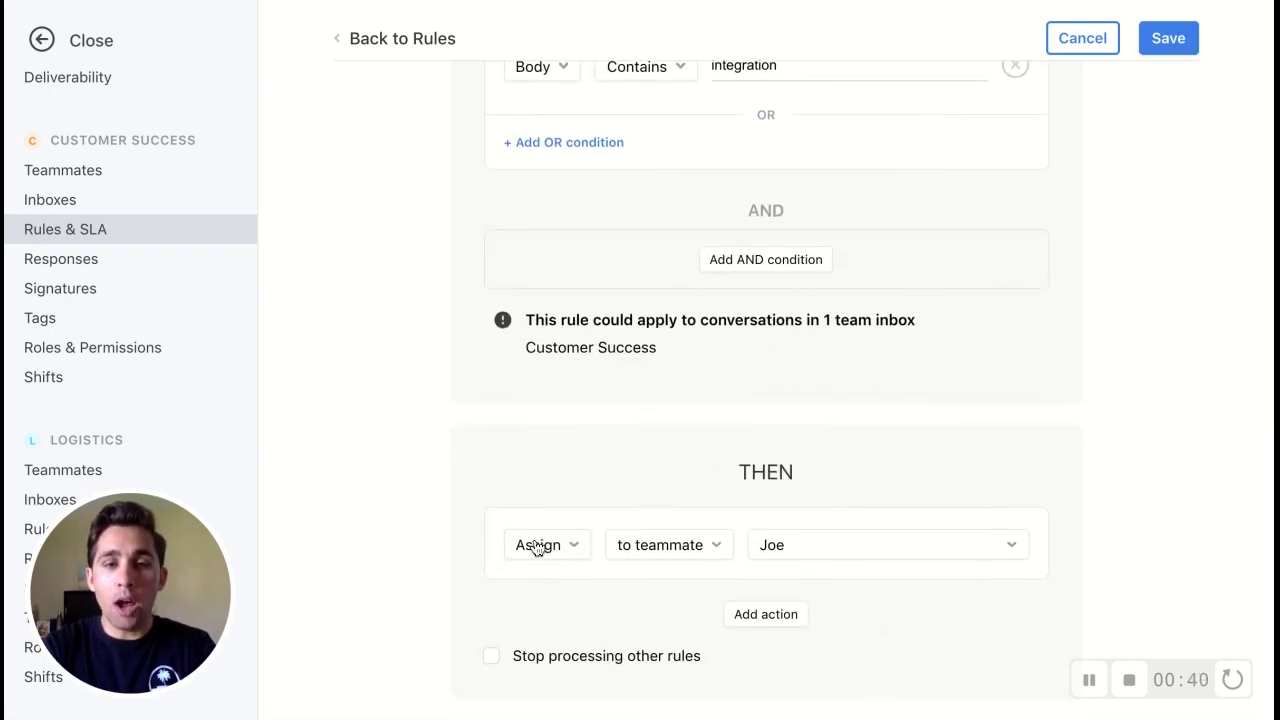
pyautogui.click(800, 545)
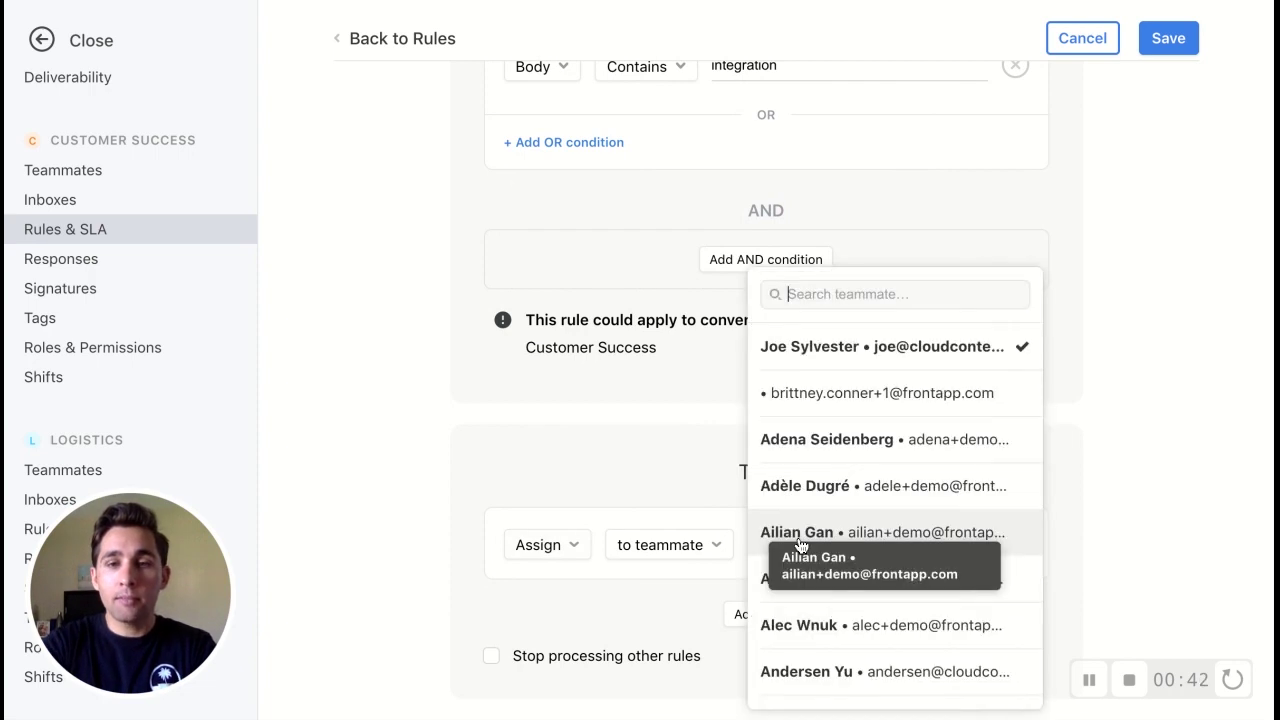
# Step: Search for the teammate and select them as the rule's assignee
pyautogui.write('eri')
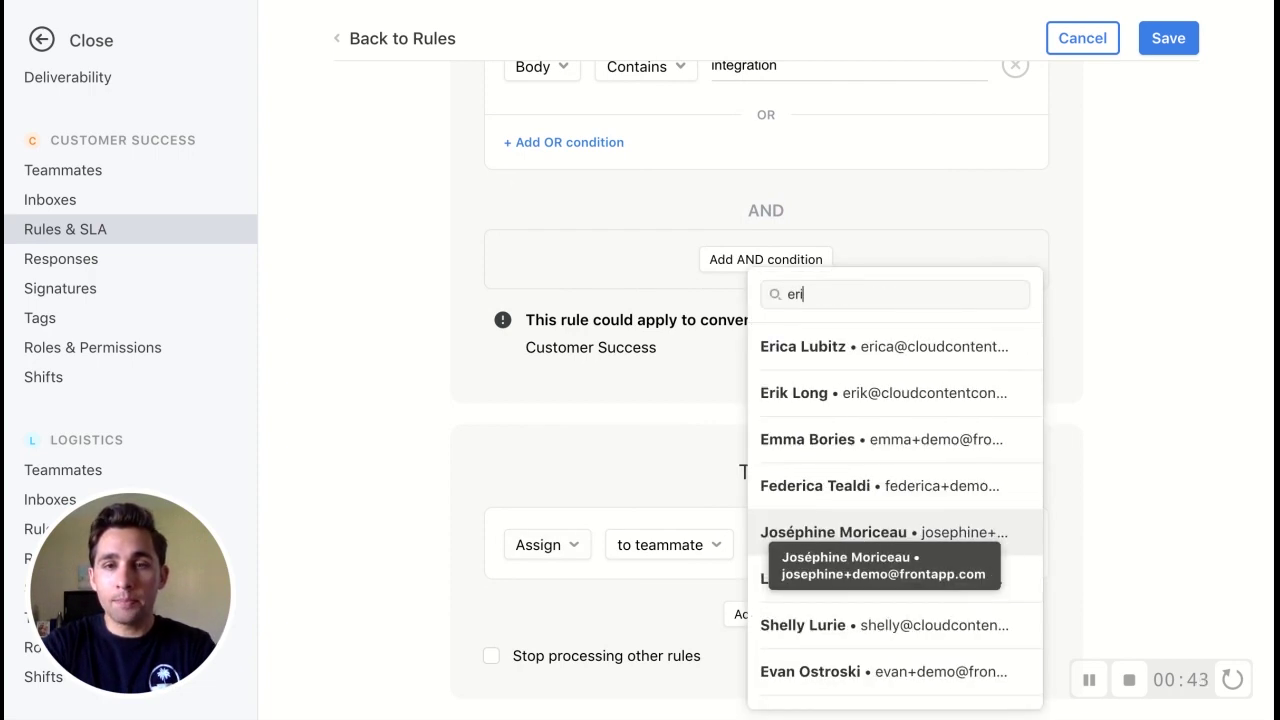
pyautogui.click(873, 352)
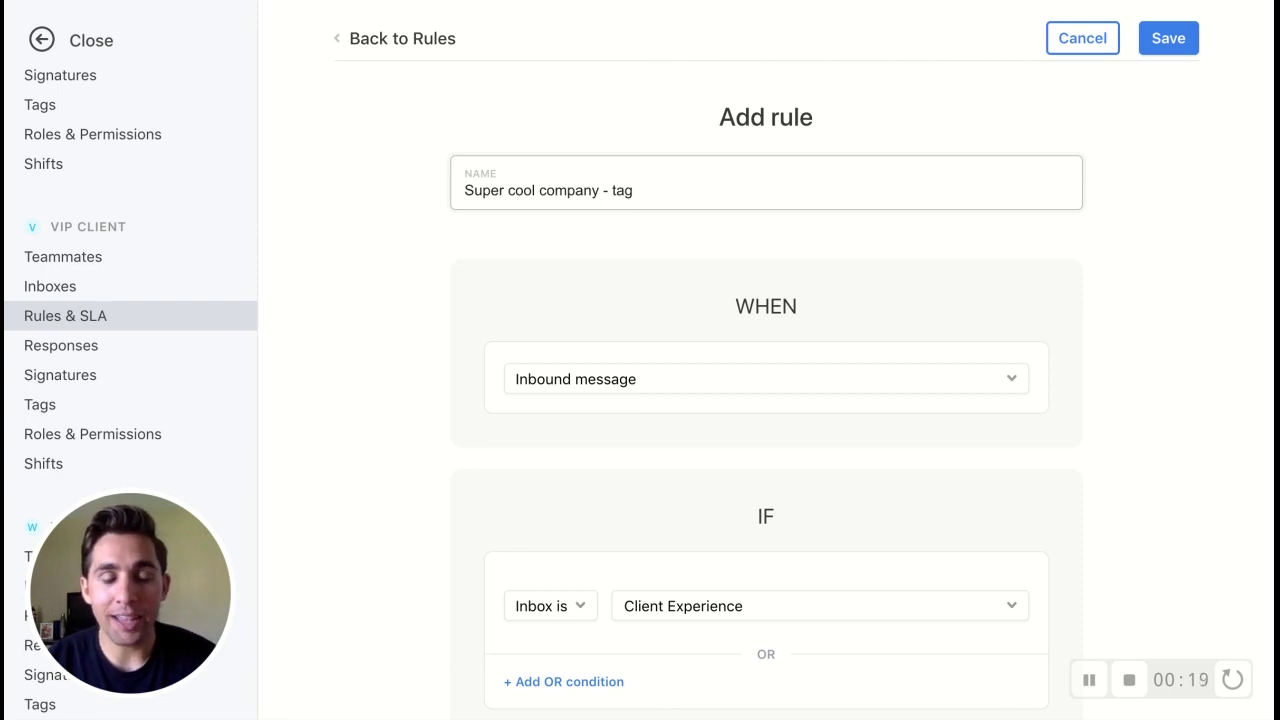
# Step: Add a second AND condition requiring the From address to contain supercoolcompany.com
pyautogui.scroll(-1, 551, 148)
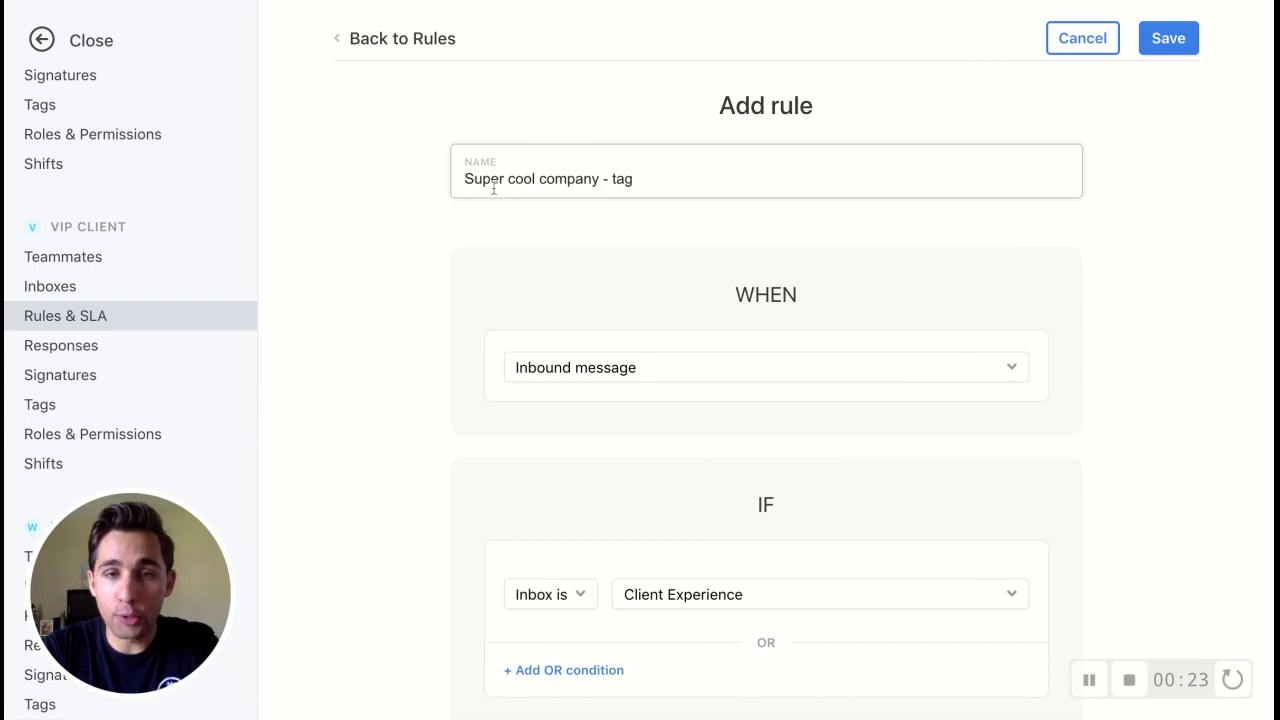
pyautogui.scroll(-1, 581, 195)
pyautogui.scroll(-1, 581, 195)
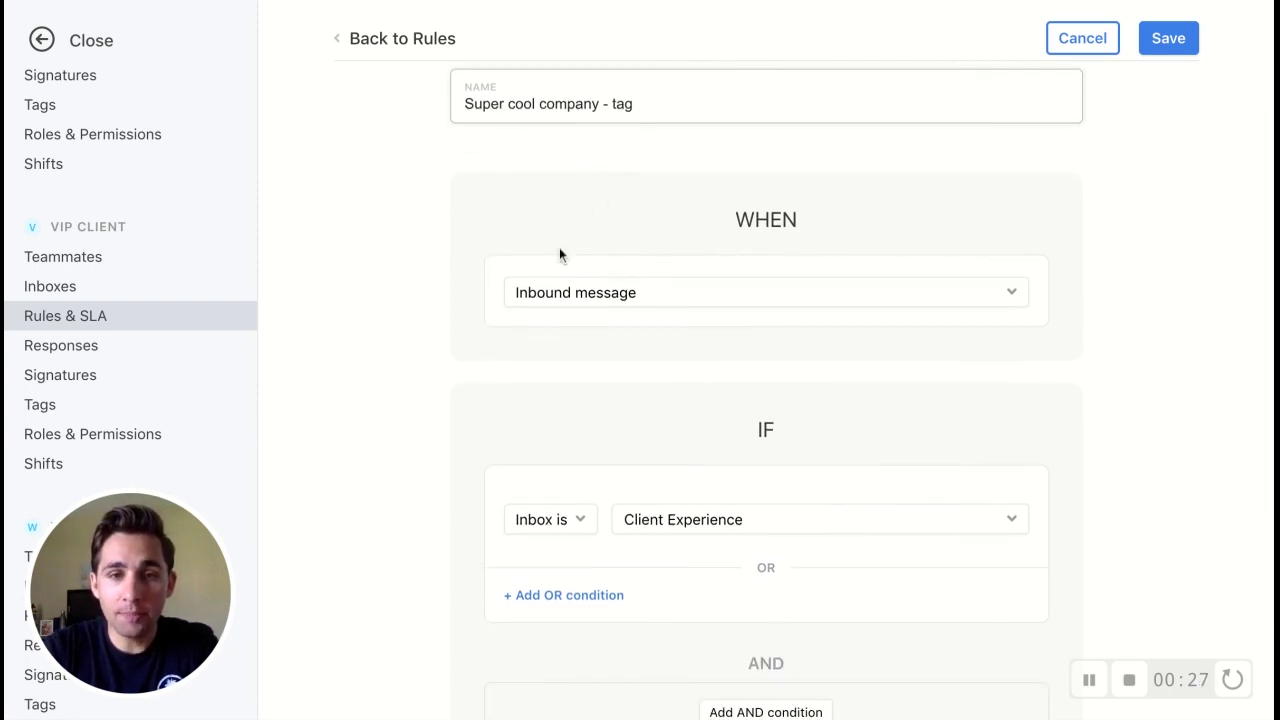
pyautogui.scroll(-3, 559, 255)
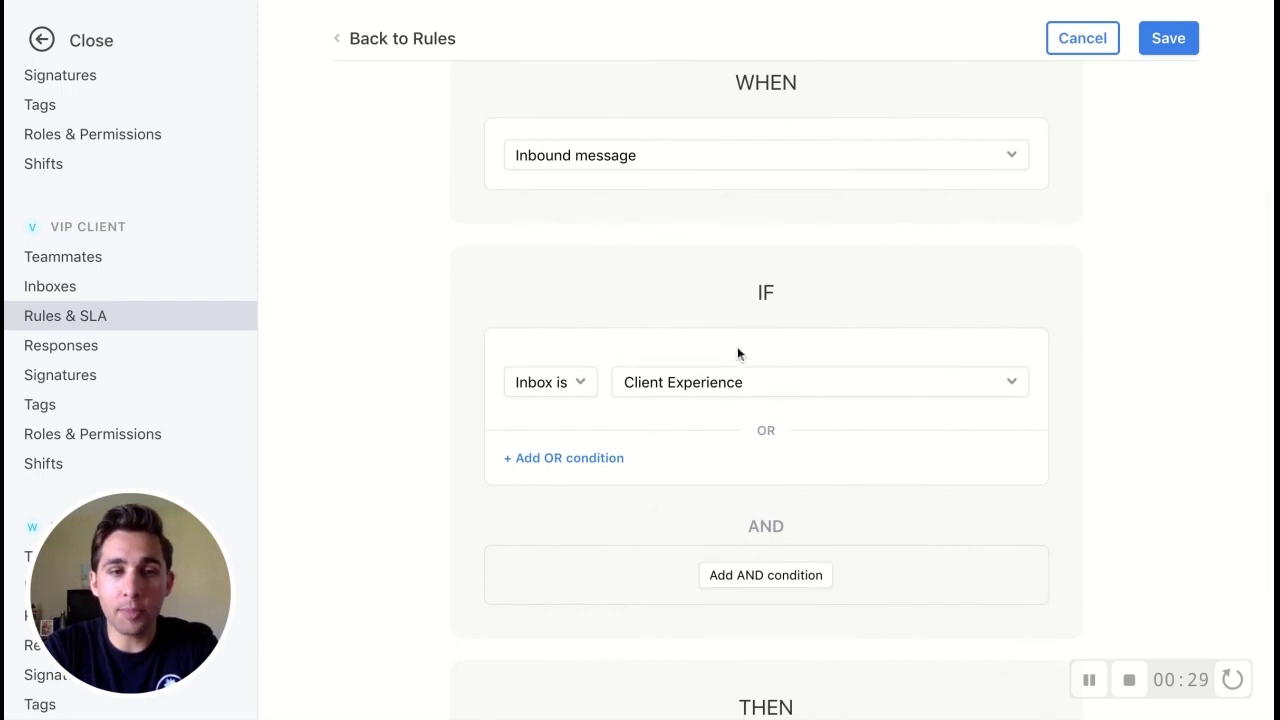
pyautogui.scroll(-3, 637, 335)
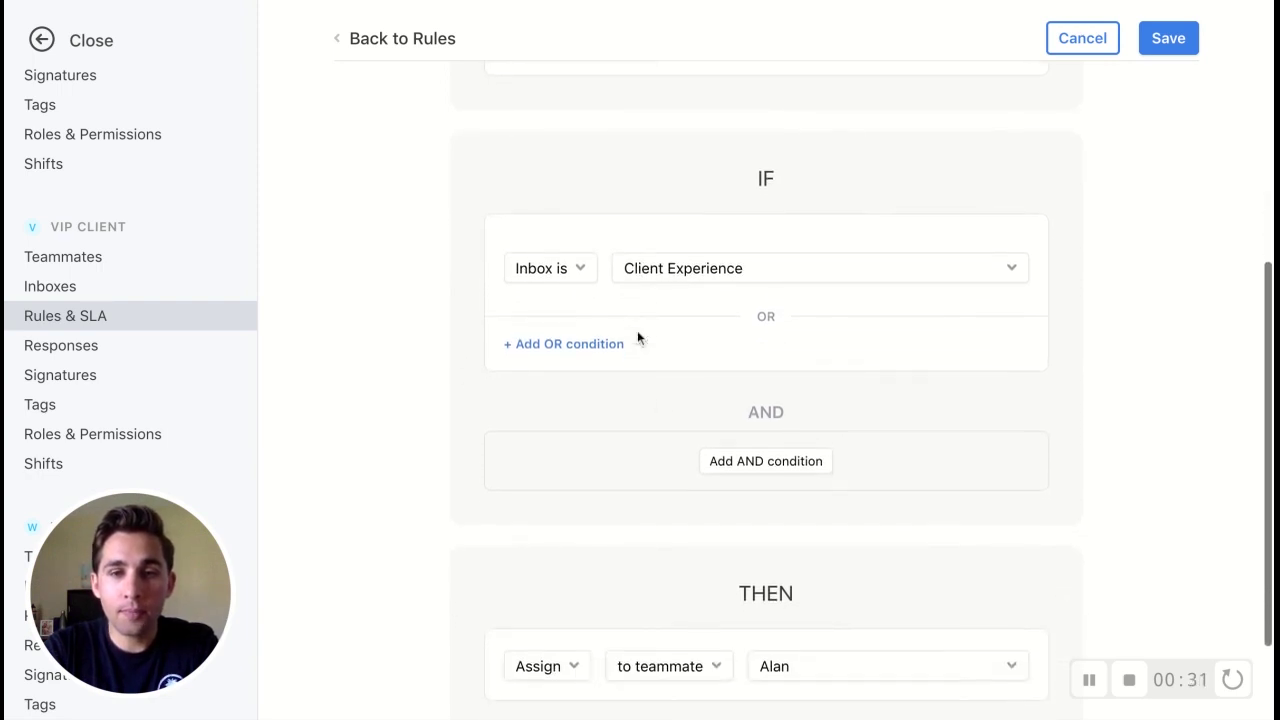
pyautogui.click(731, 408)
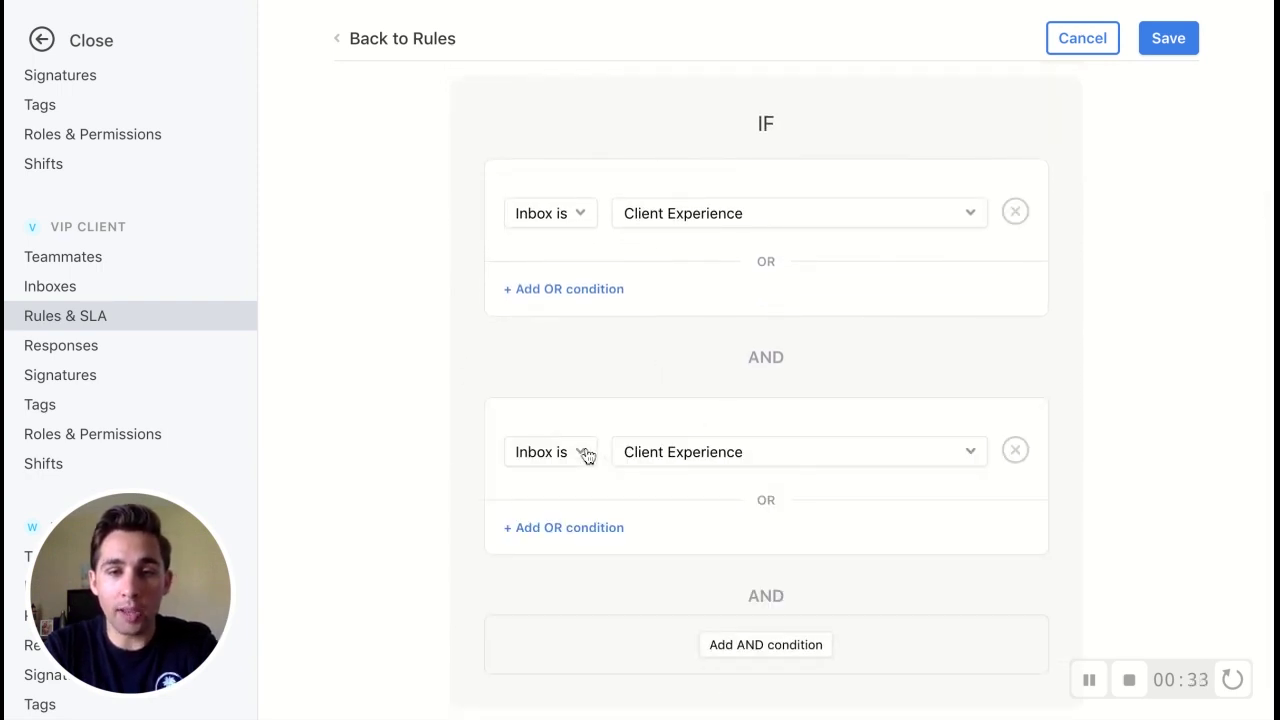
pyautogui.click(587, 455)
pyautogui.write('from')
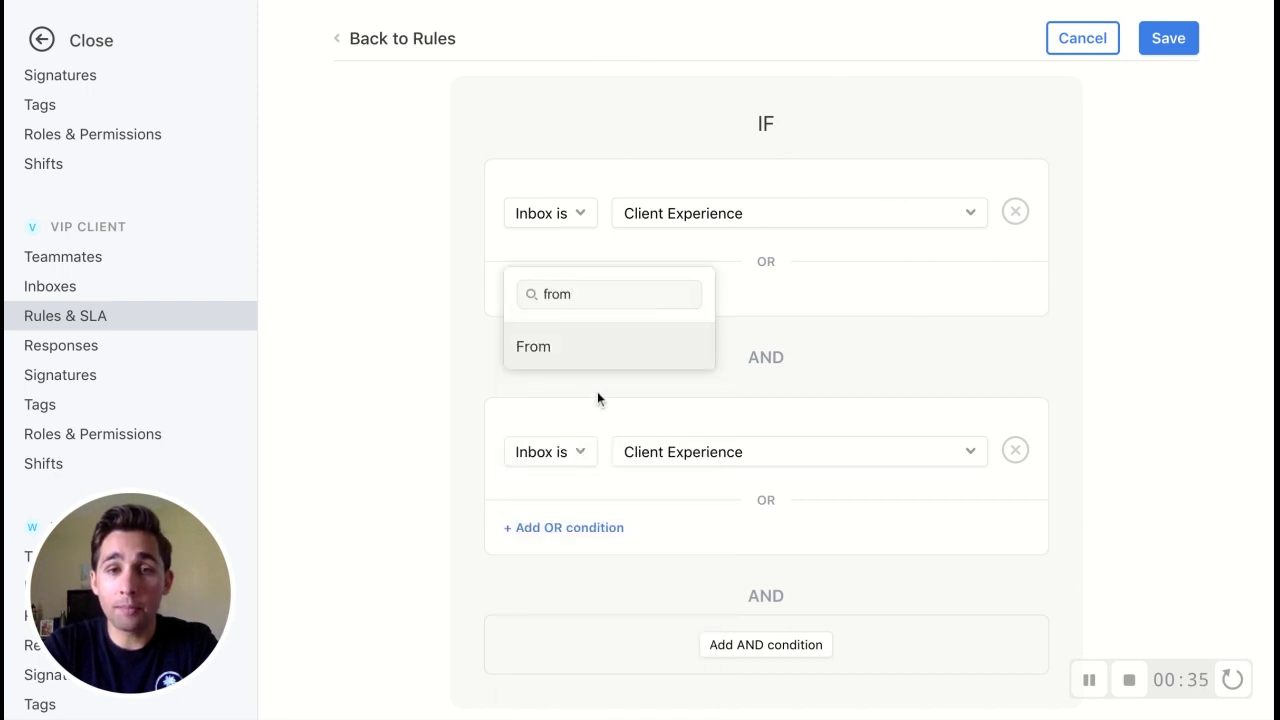
pyautogui.click(595, 355)
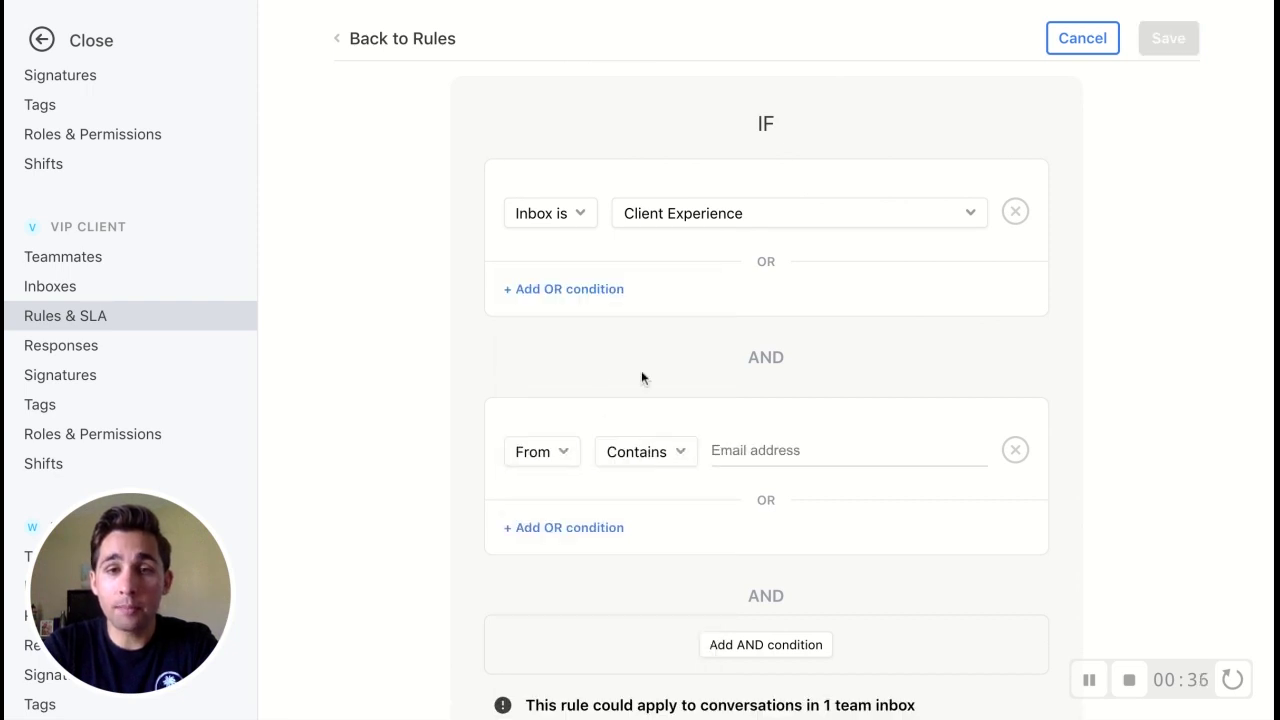
pyautogui.click(772, 449)
pyautogui.write('supercoolcompany.com')
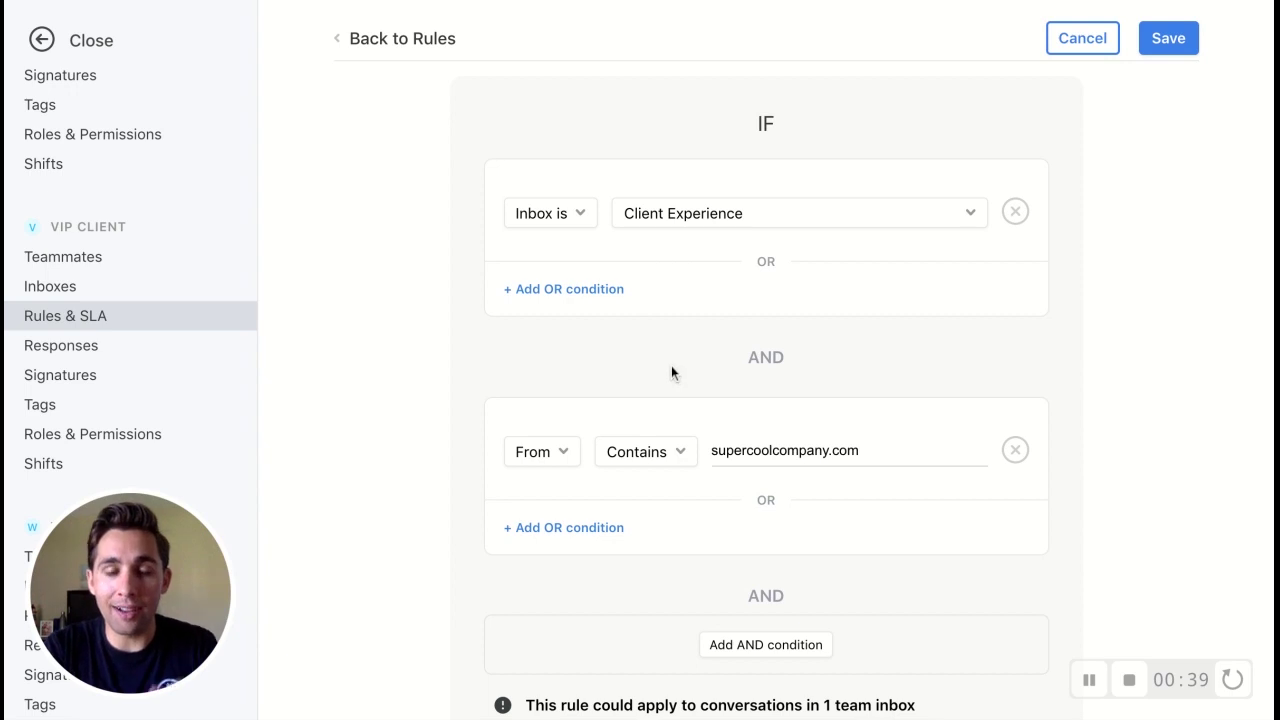
# Step: Change the THEN action to Add tag with the Super Cool Co. tag
pyautogui.scroll(-4, 671, 372)
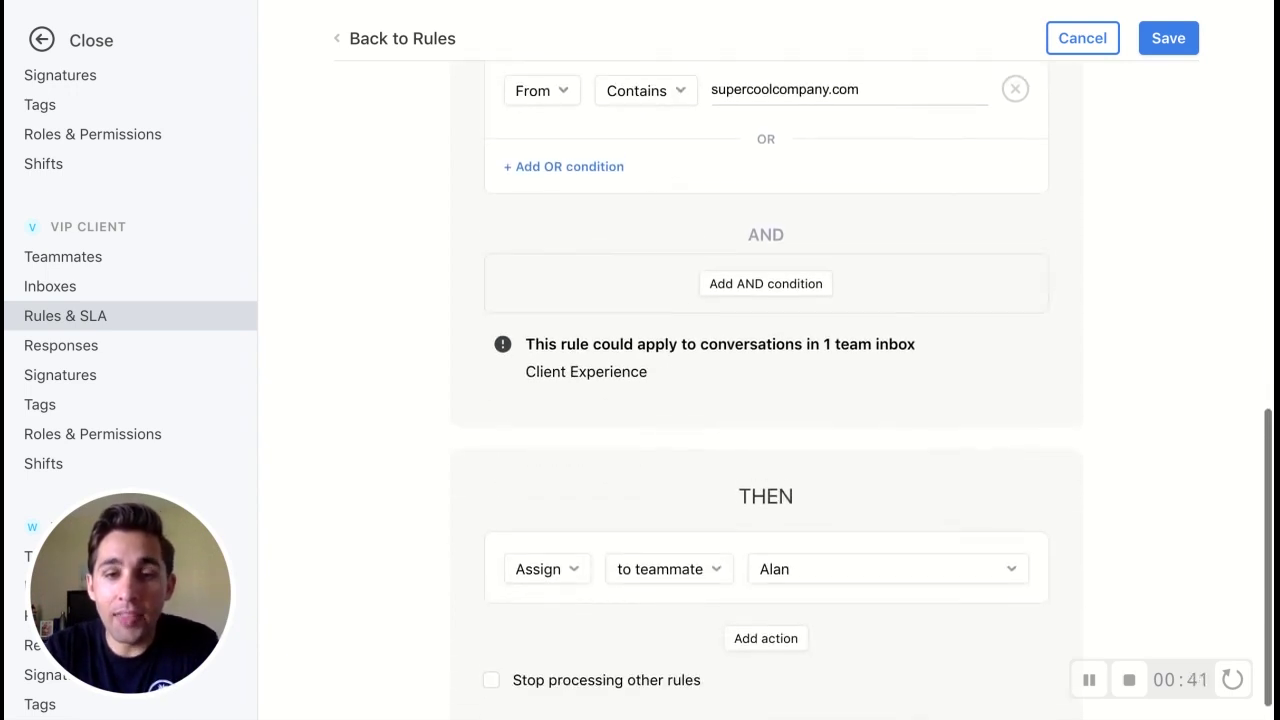
pyautogui.click(553, 553)
pyautogui.write('h')
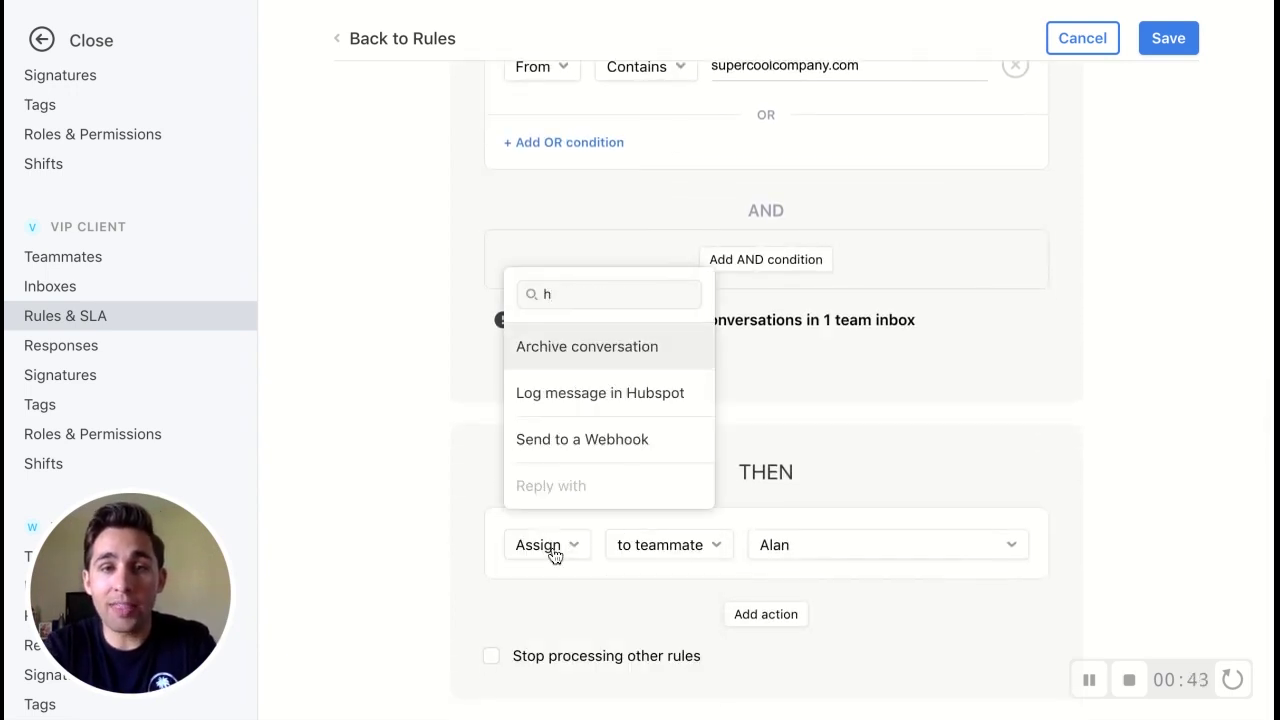
pyautogui.press('BackSpace')
pyautogui.write('tag')
pyautogui.click(600, 350)
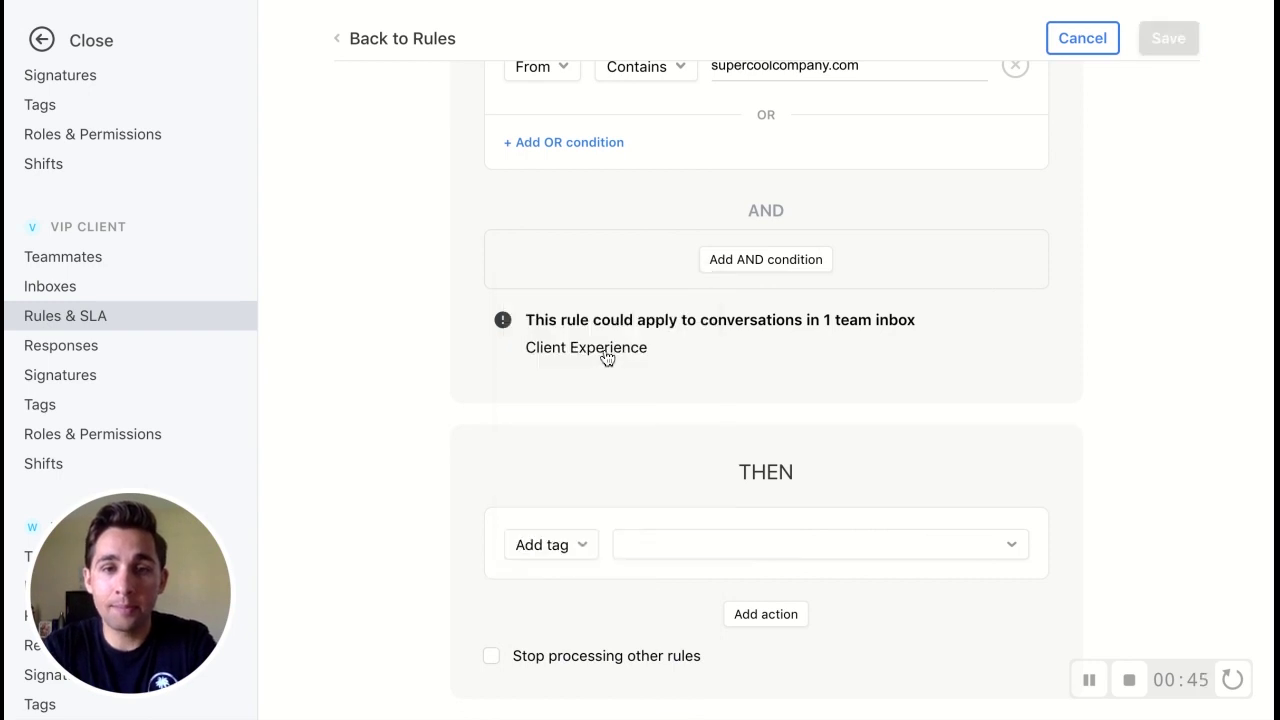
pyautogui.click(771, 550)
pyautogui.write('sup')
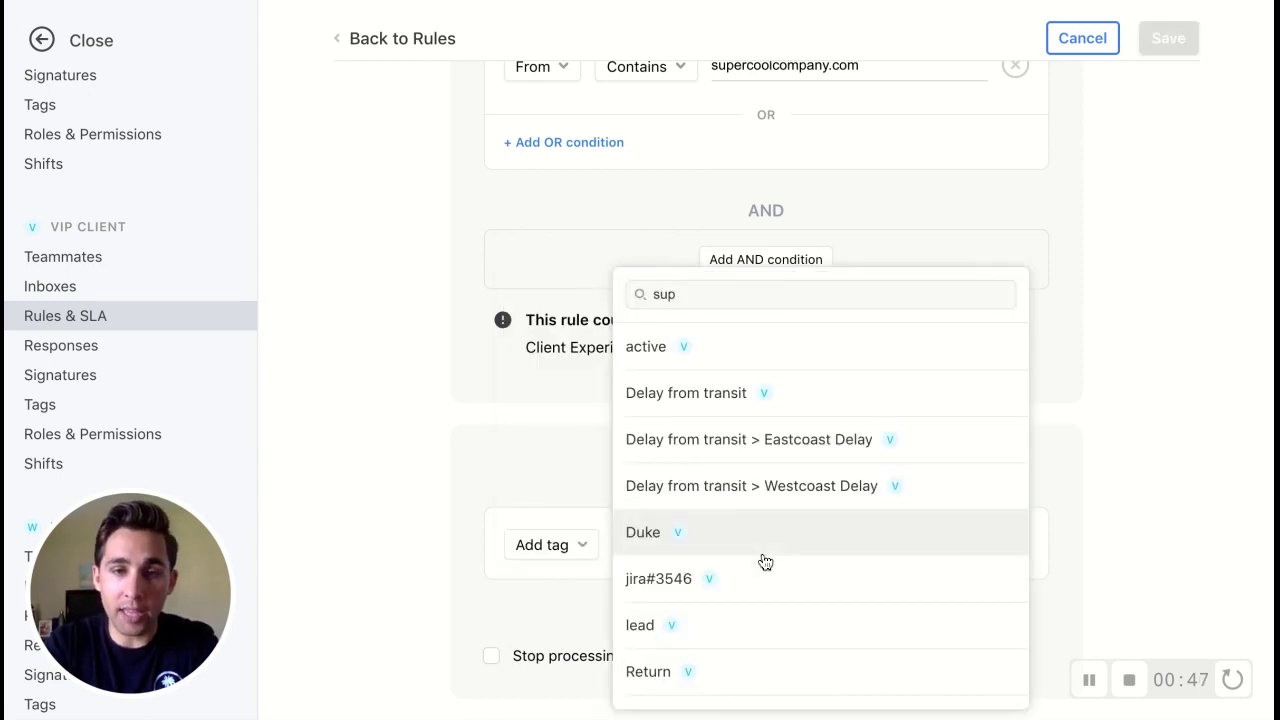
pyautogui.write('er')
pyautogui.click(748, 352)
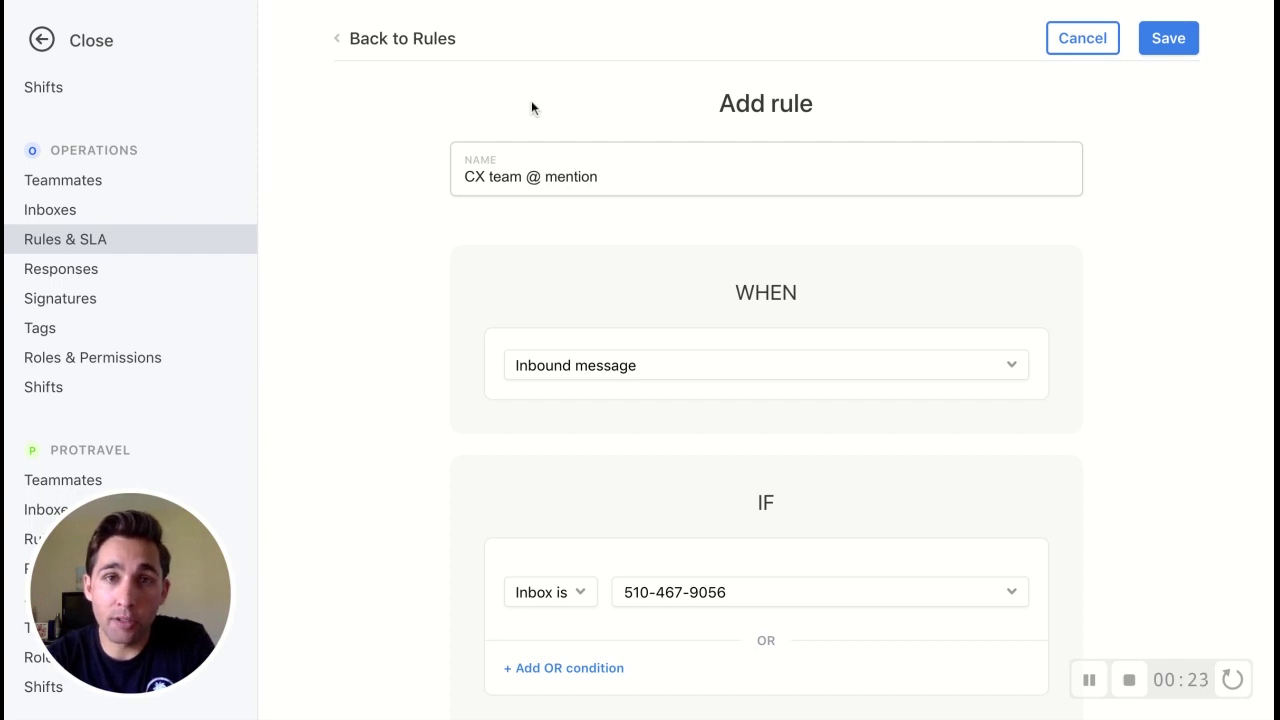
# Step: Make the rule trigger on comments instead of inbound messages
pyautogui.click(509, 150)
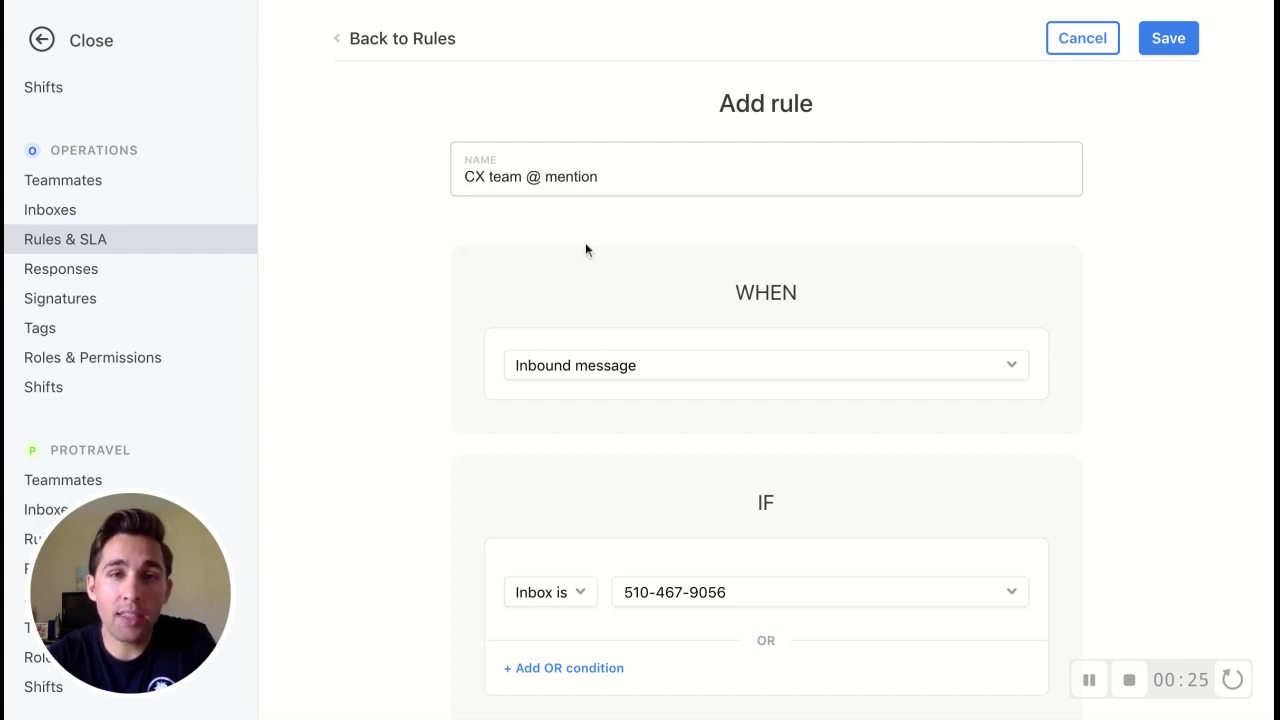
pyautogui.scroll(-1, 528, 153)
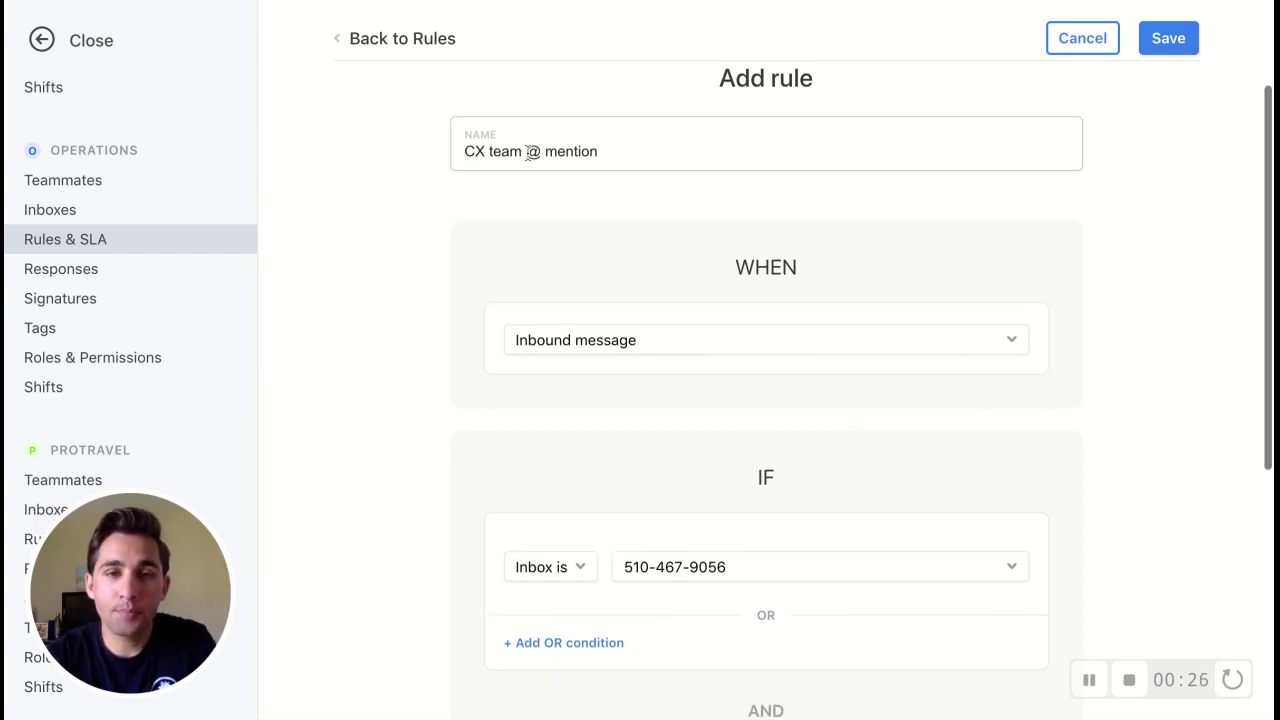
pyautogui.click(649, 348)
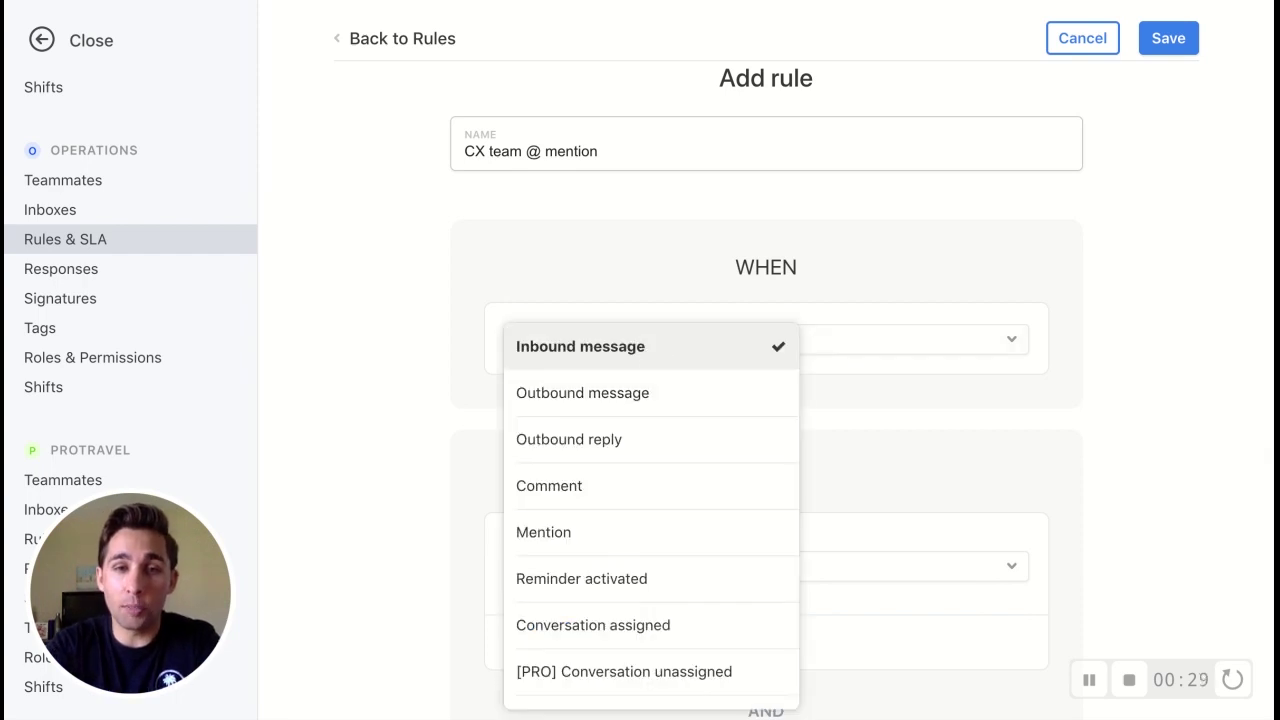
pyautogui.click(609, 478)
pyautogui.click(586, 358)
pyautogui.click(537, 264)
pyautogui.scroll(-2, 537, 264)
pyautogui.scroll(-2, 545, 270)
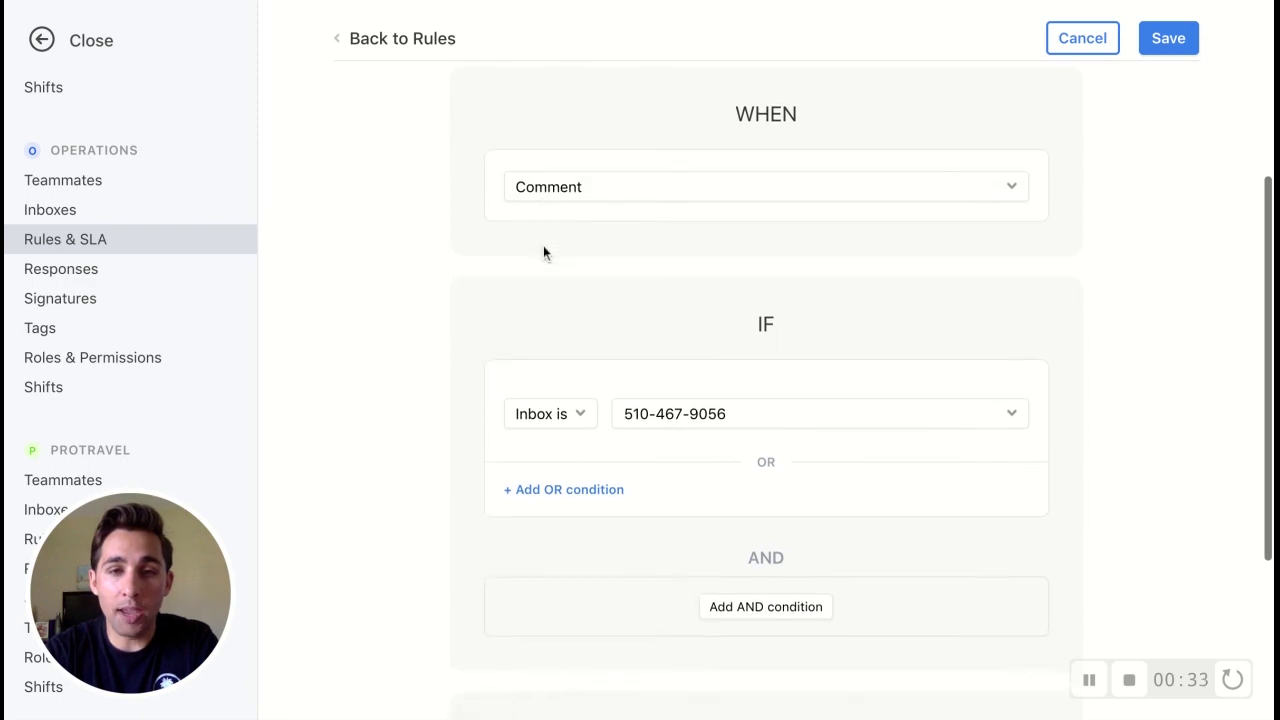
pyautogui.click(580, 413)
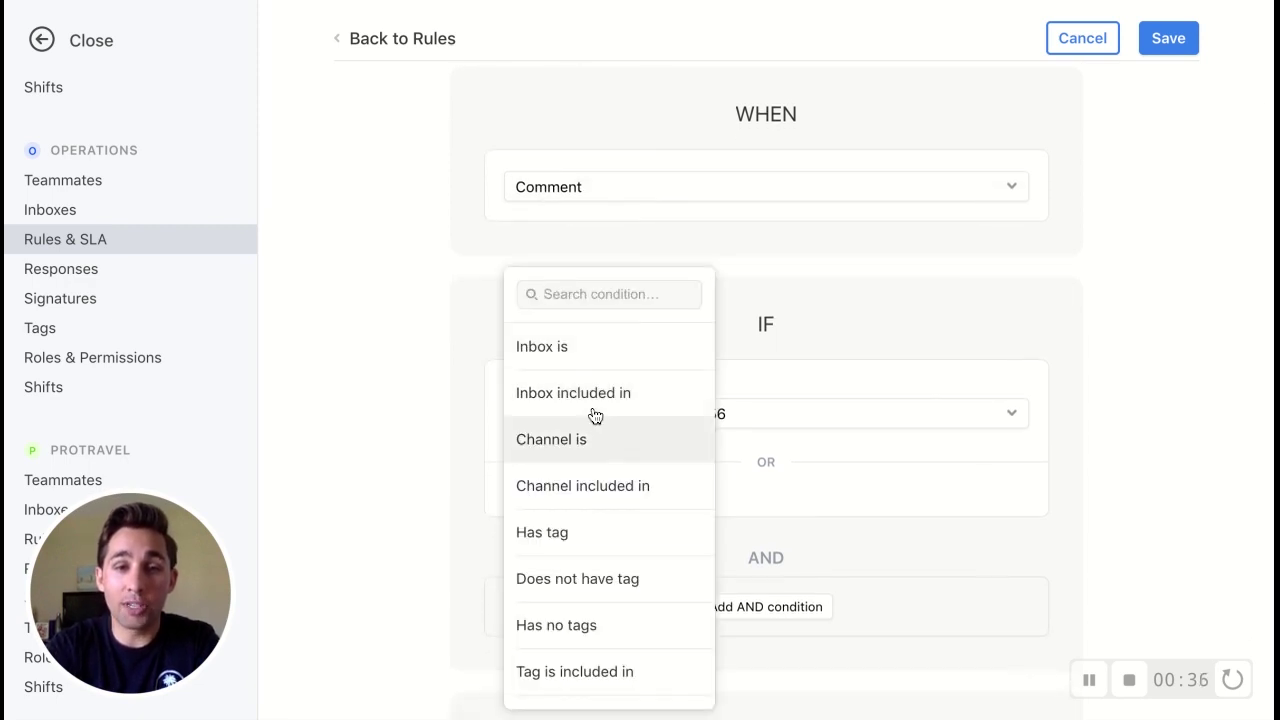
pyautogui.write('body')
pyautogui.click(609, 330)
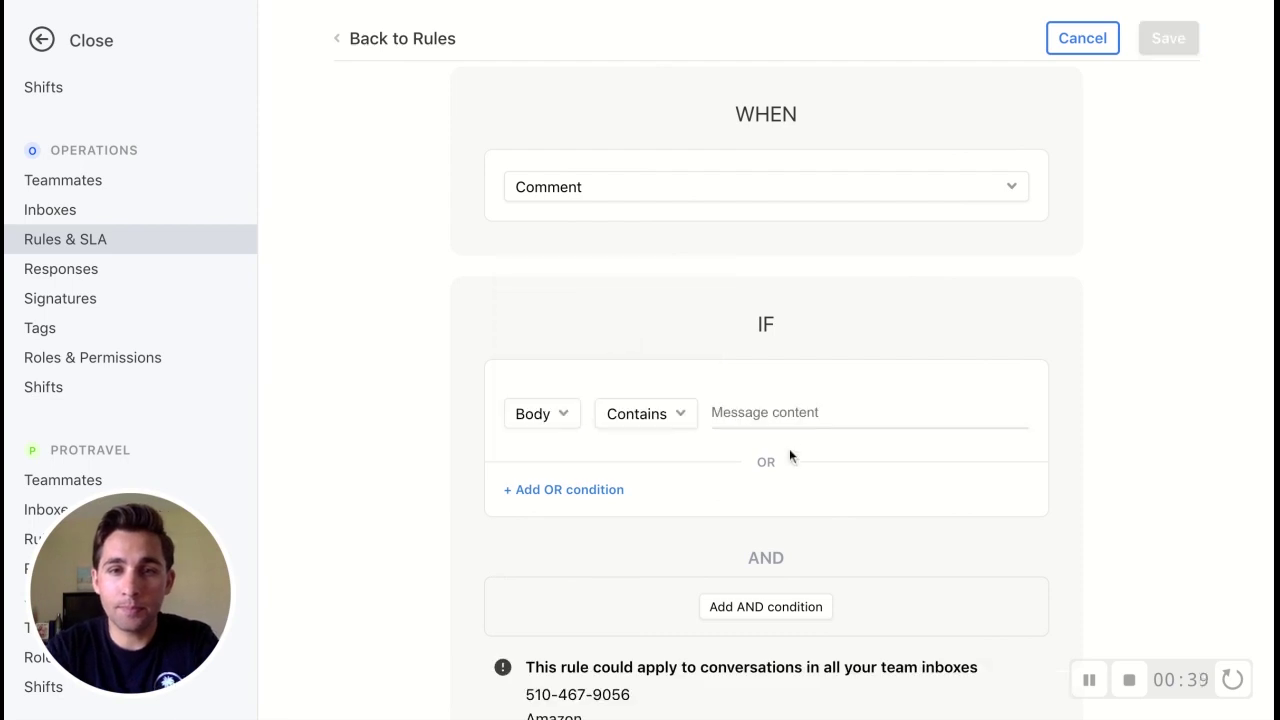
pyautogui.click(769, 419)
pyautogui.write('@ca')
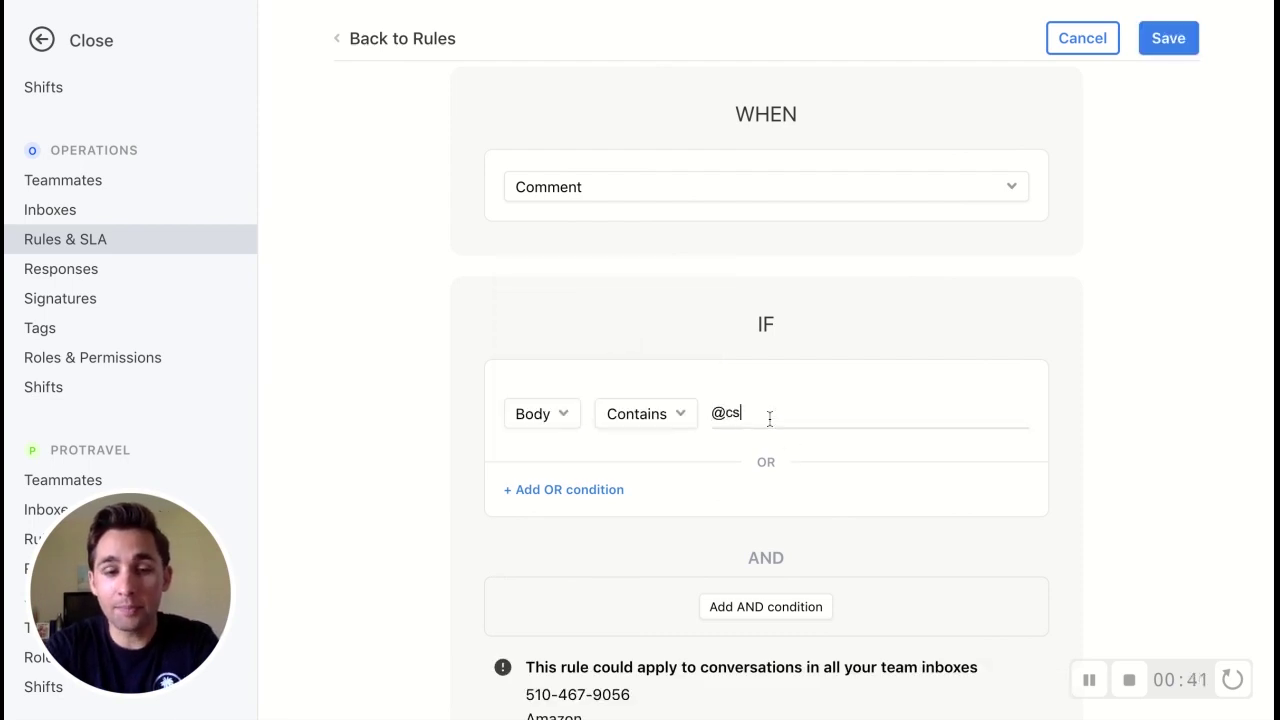
pyautogui.press('BackSpace')
pyautogui.write('xd')
pyautogui.press('BackSpace')
pyautogui.write('team')
pyautogui.scroll(-5, 711, 353)
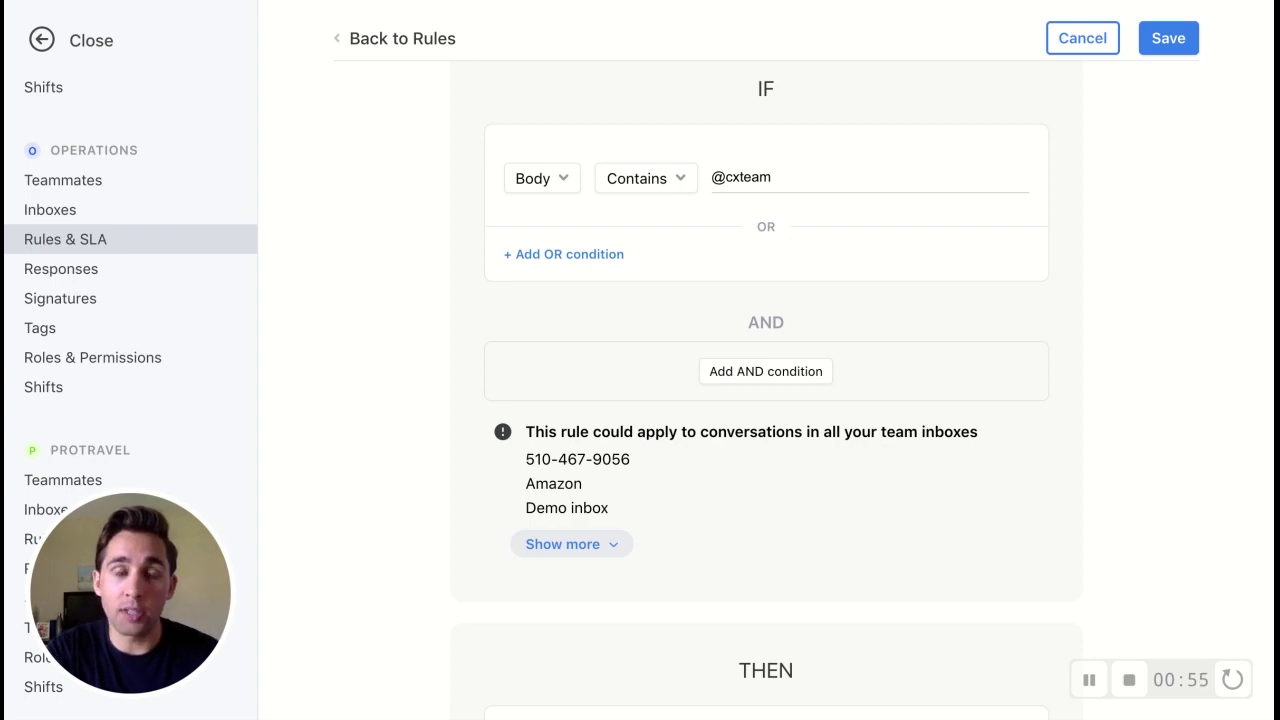
# Step: Replace the assign action with Notify teammates and select three teammates to alert
pyautogui.scroll(-3, 615, 410)
pyautogui.scroll(-2, 615, 408)
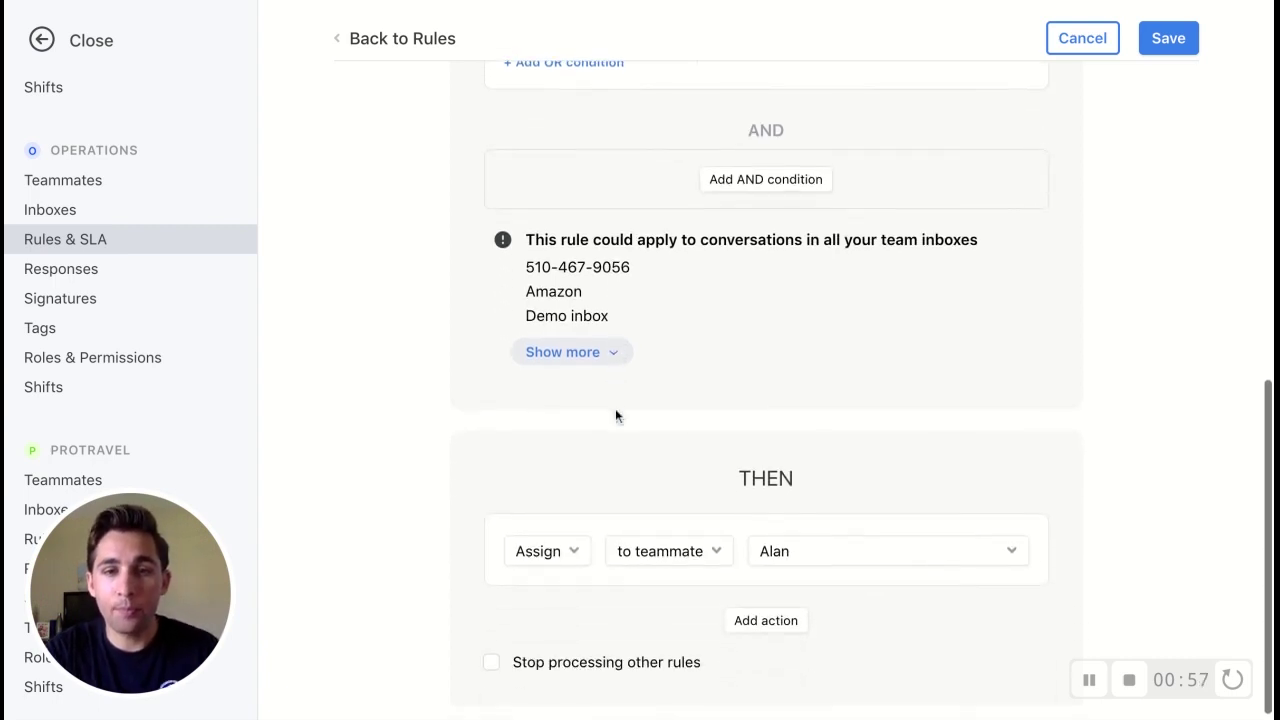
pyautogui.click(566, 543)
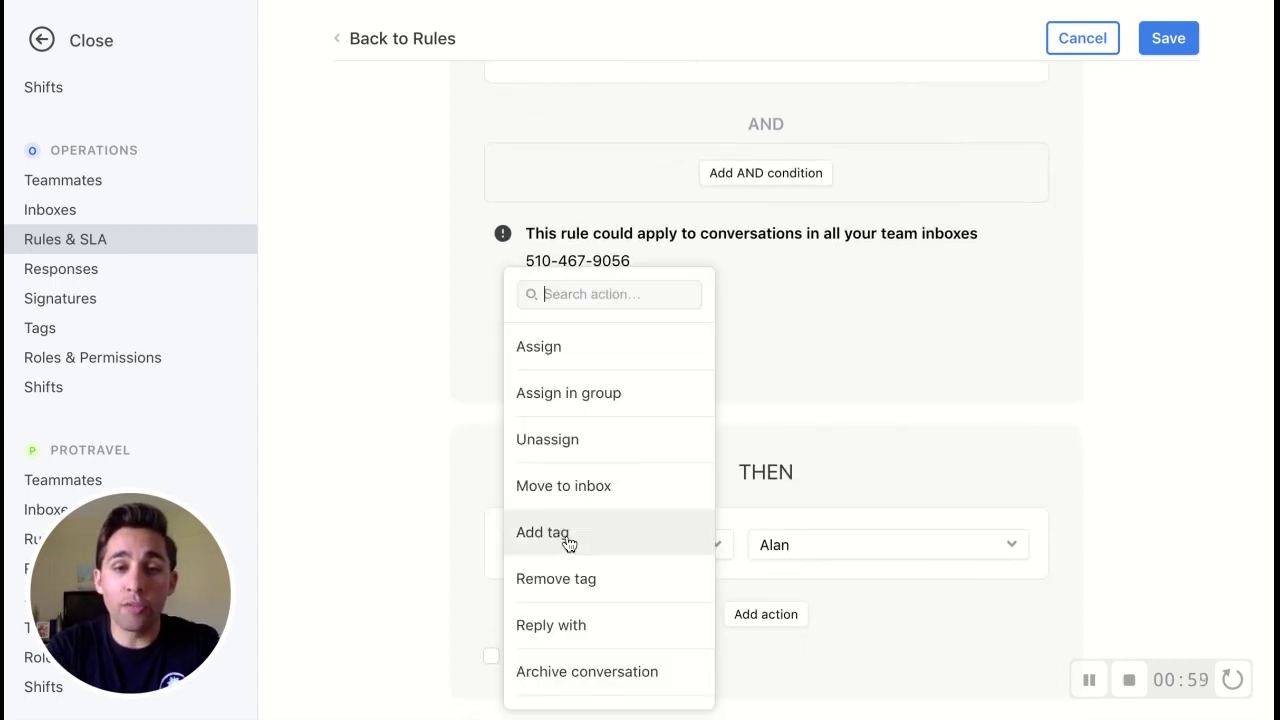
pyautogui.write('not')
pyautogui.click(600, 348)
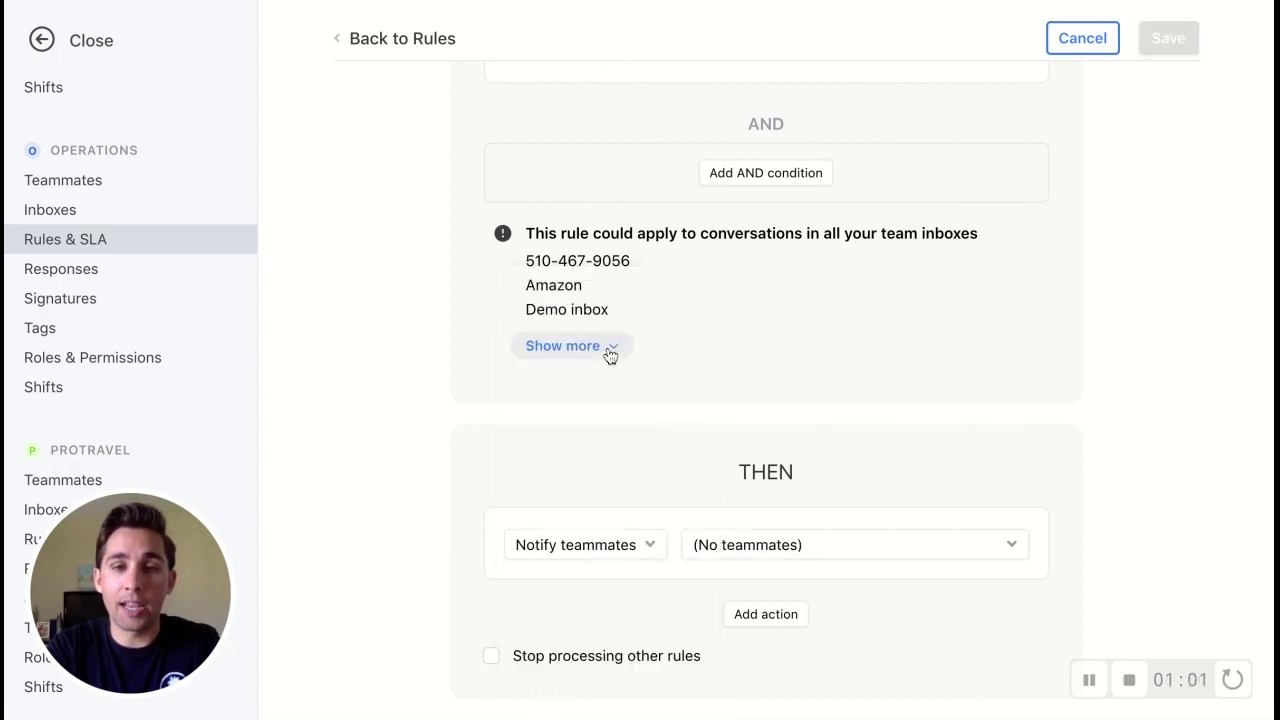
pyautogui.click(778, 545)
pyautogui.click(827, 548)
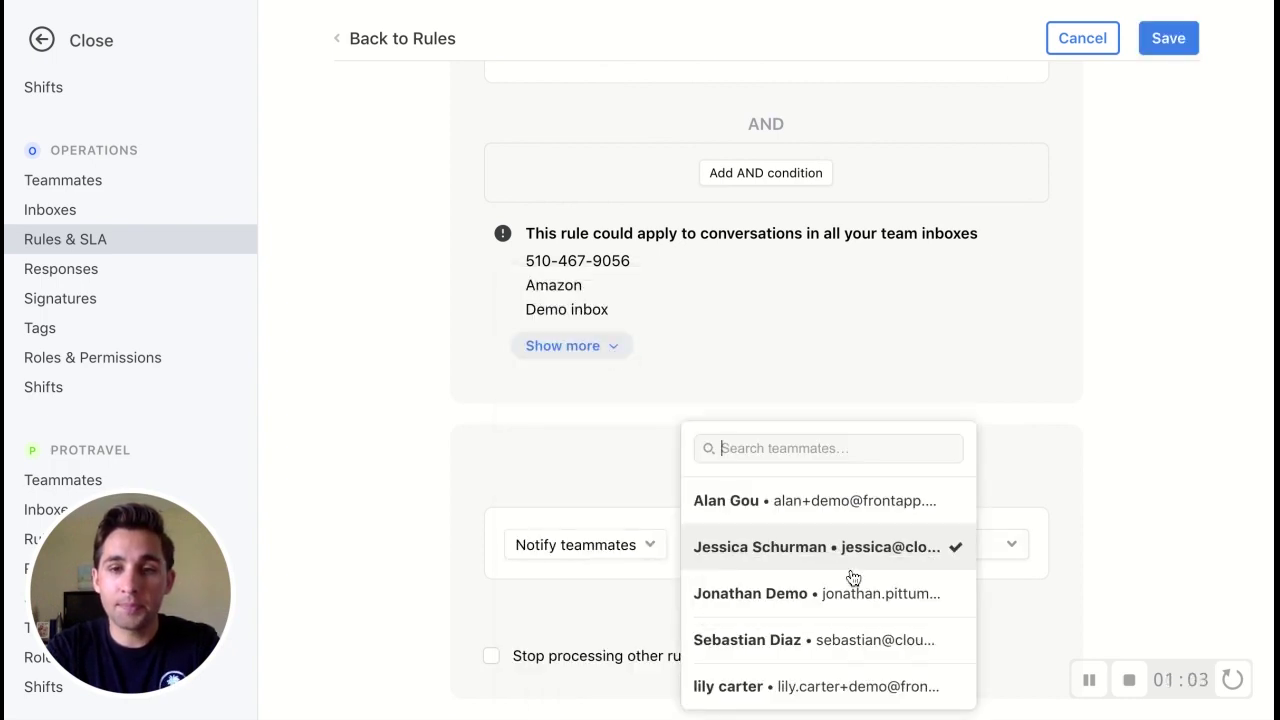
pyautogui.click(866, 594)
pyautogui.click(871, 638)
pyautogui.click(1079, 452)
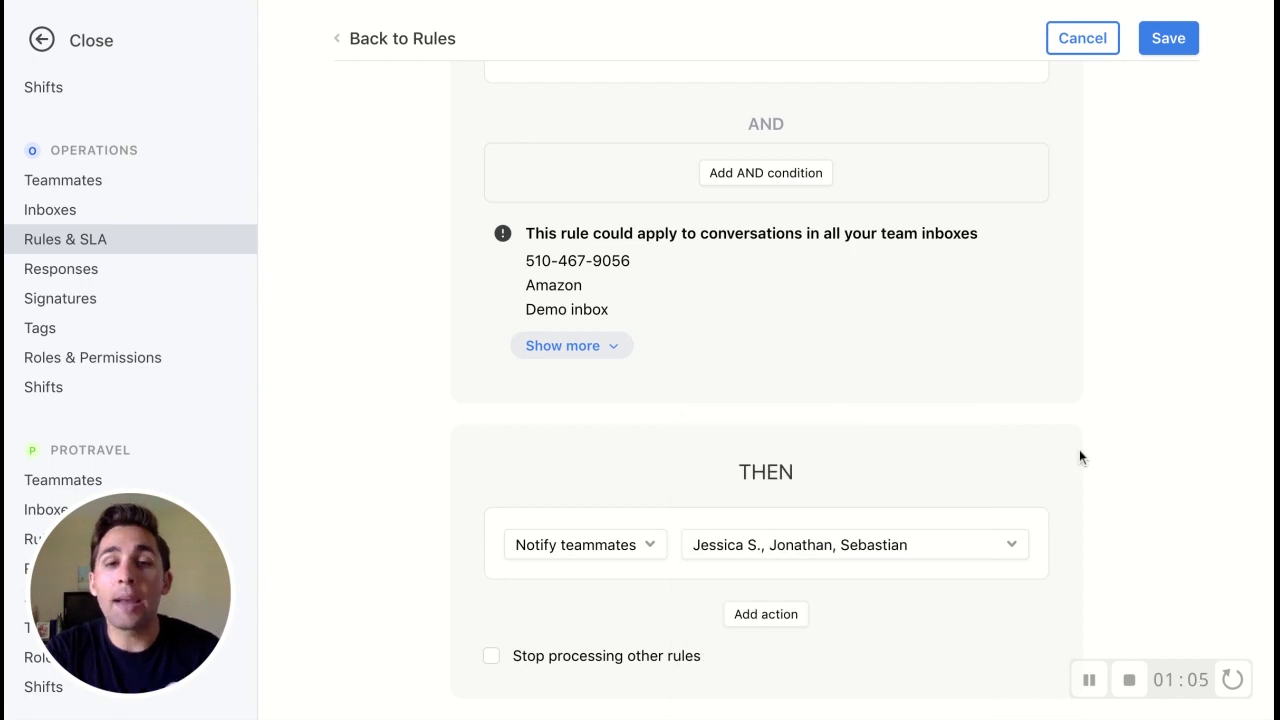